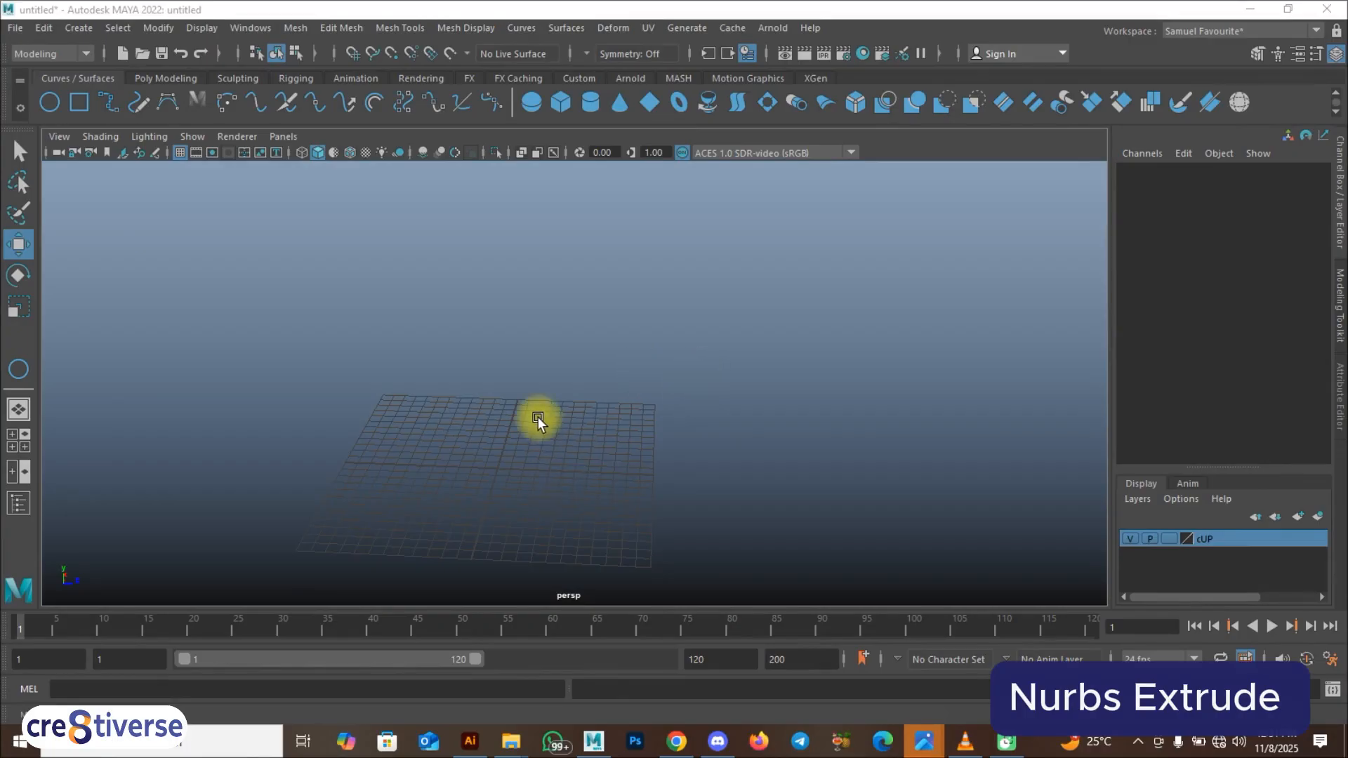
- Draw a NURBS circle in the front view near the vertical grid axis and move it to about 2.29 in Y
left_click_drag(541, 472, 664, 431, "alt")
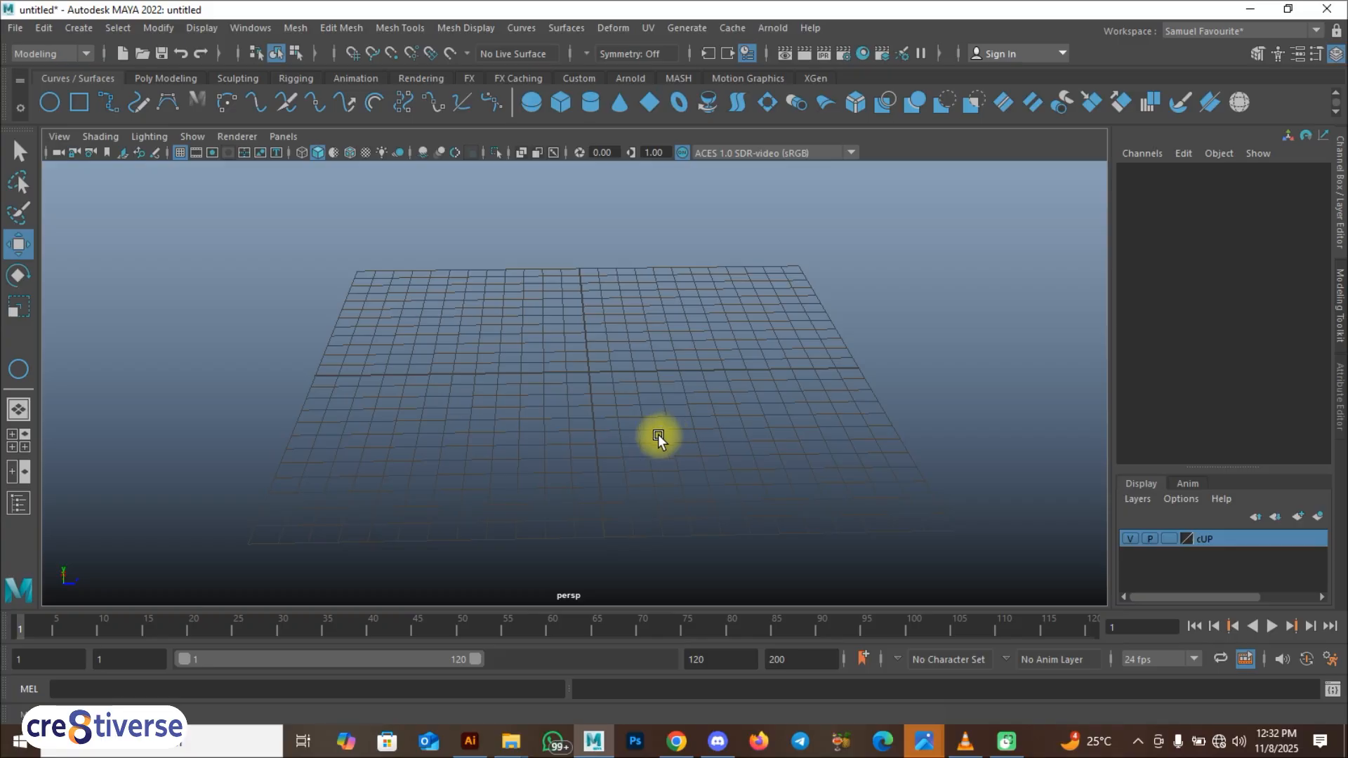
key("space")
middle_click_drag(325, 517, 409, 496, "alt")
key("space")
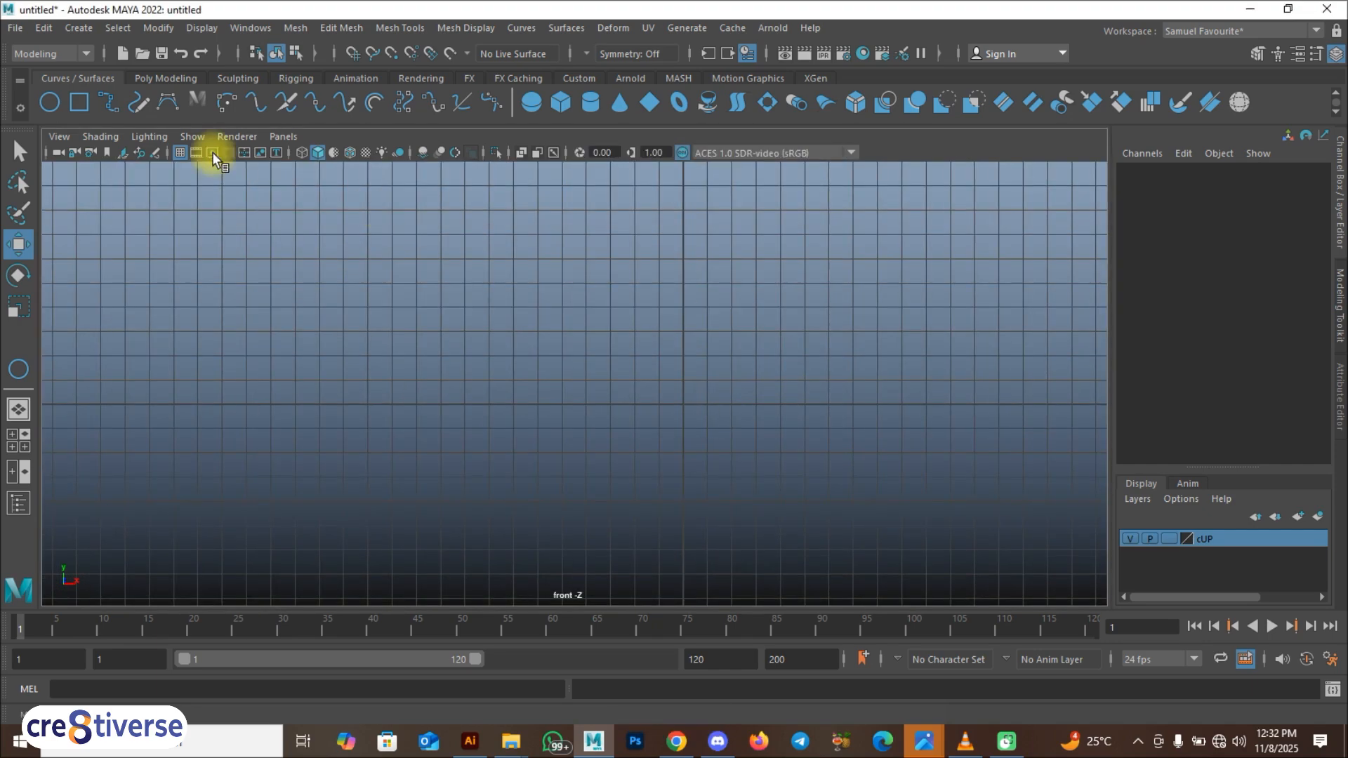
left_click(50, 102)
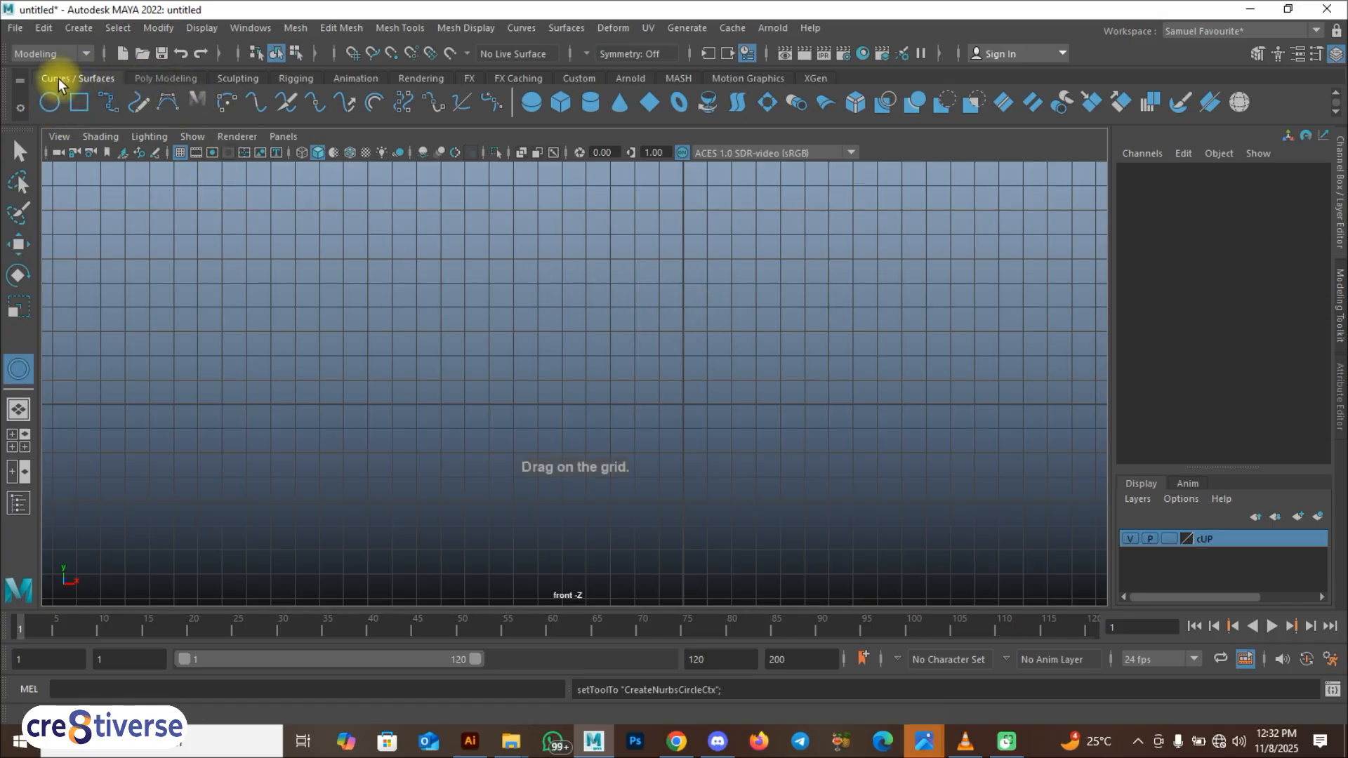
left_click_drag(673, 316, 719, 351)
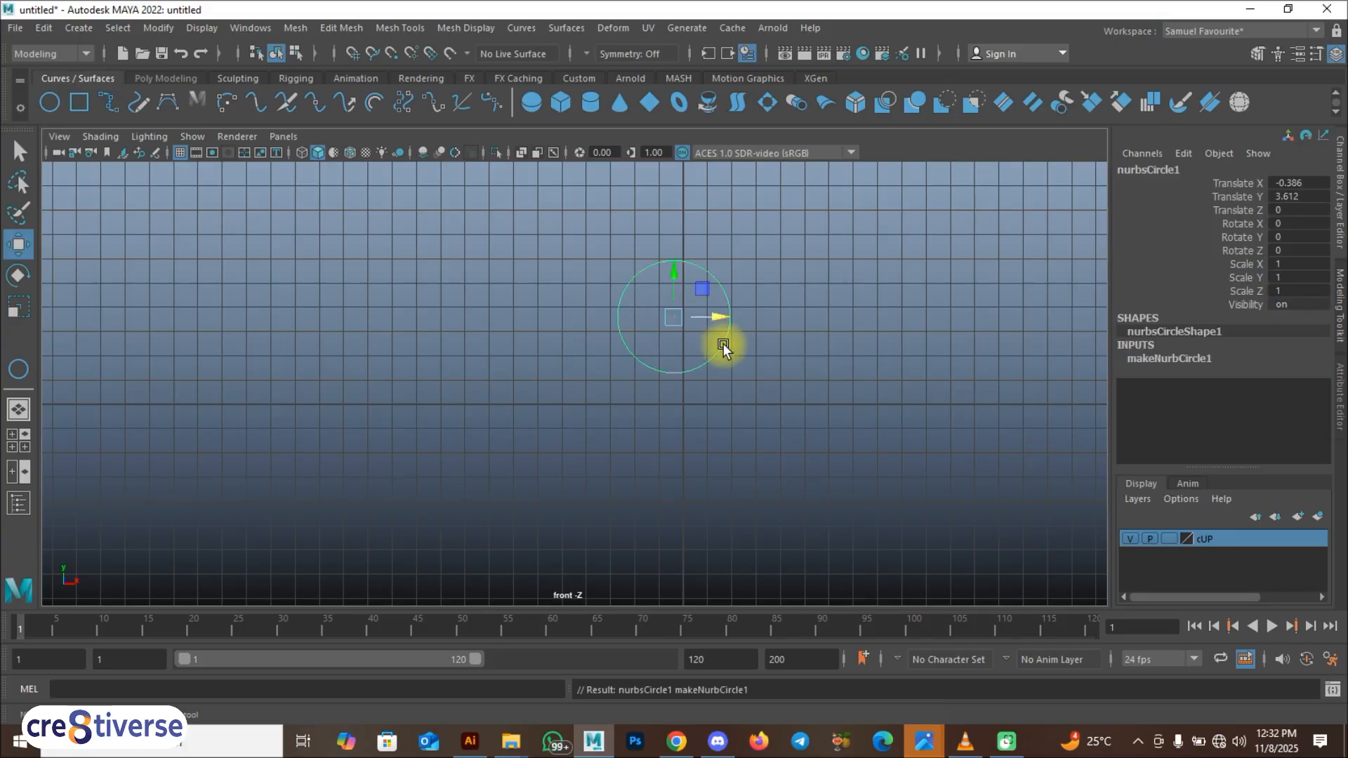
key("w")
left_click_drag(674, 275, 684, 302)
- Open the NURBS surface Extrude options for the circle in the perspective view and choose the Distance style
key("space")
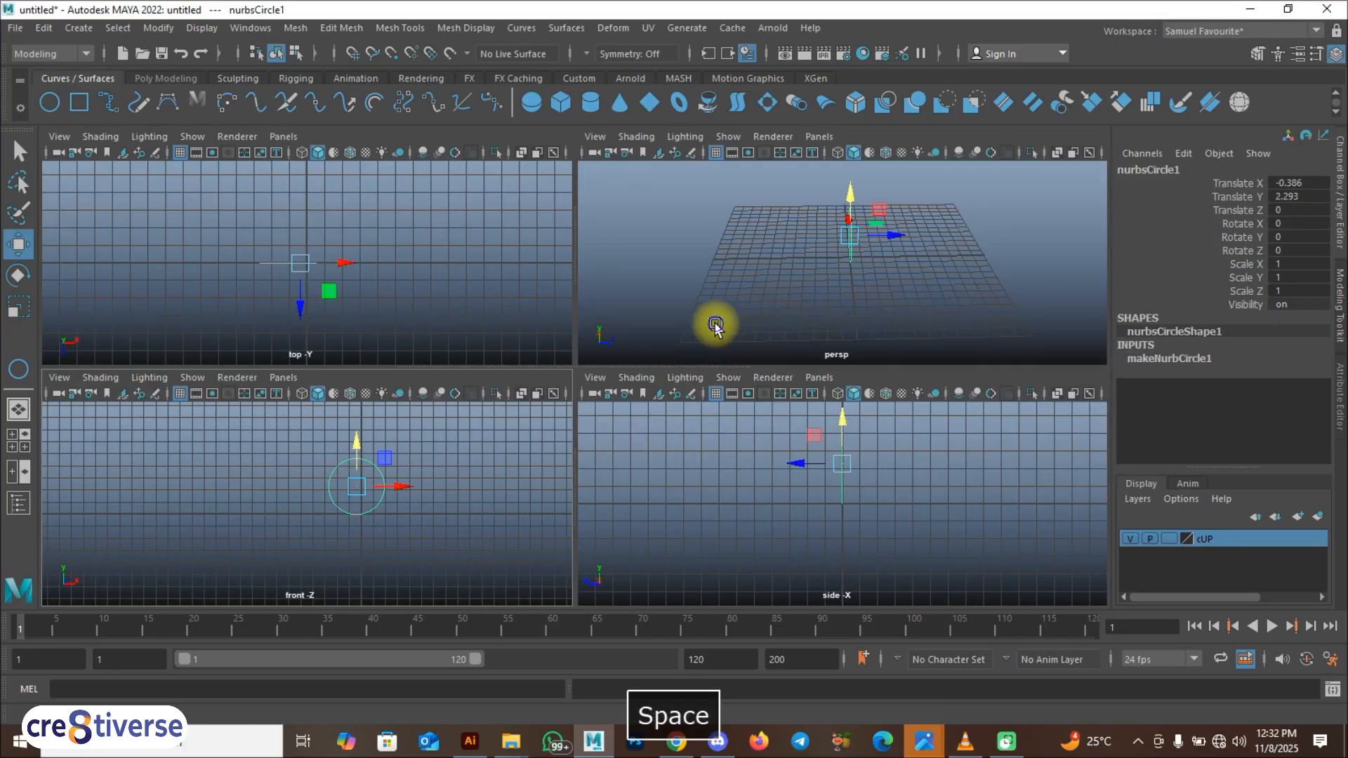
key("space")
left_click_drag(638, 368, 665, 413, "alt")
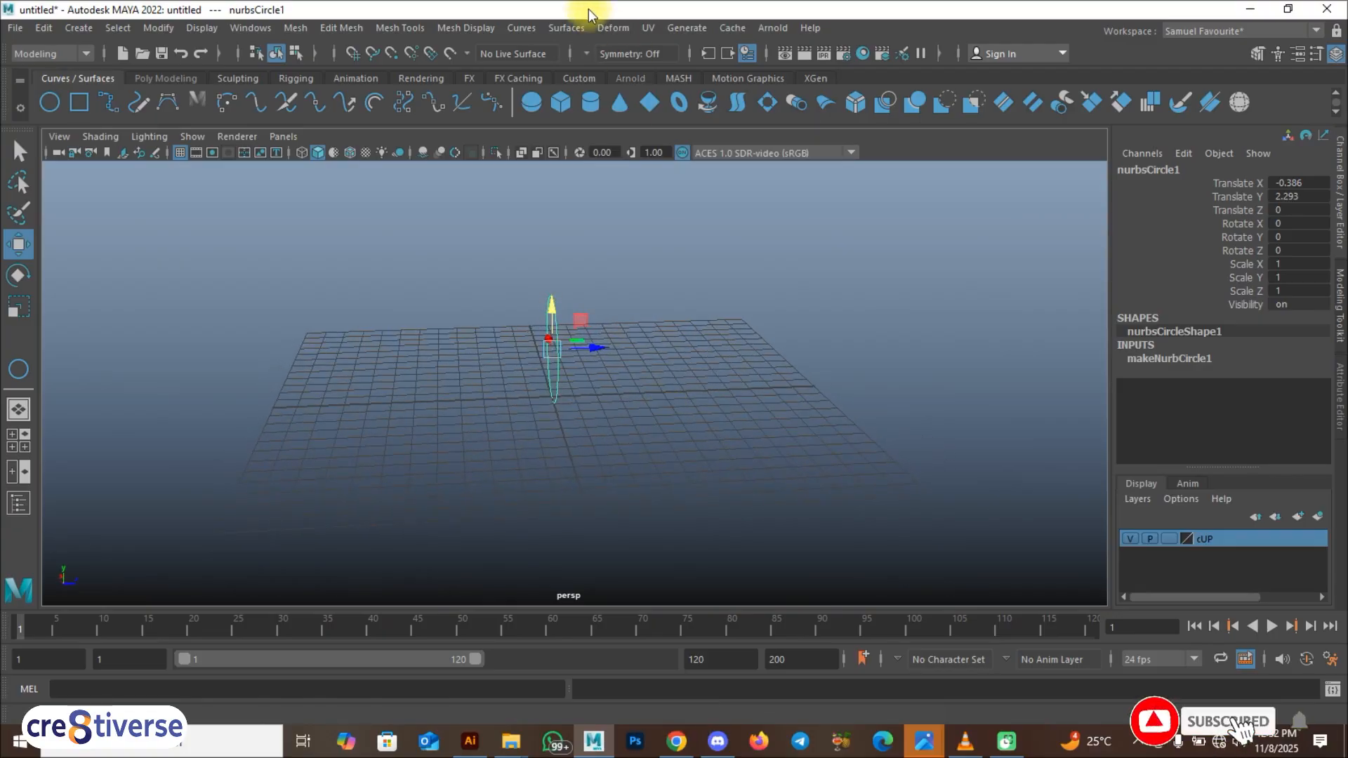
left_click(563, 27)
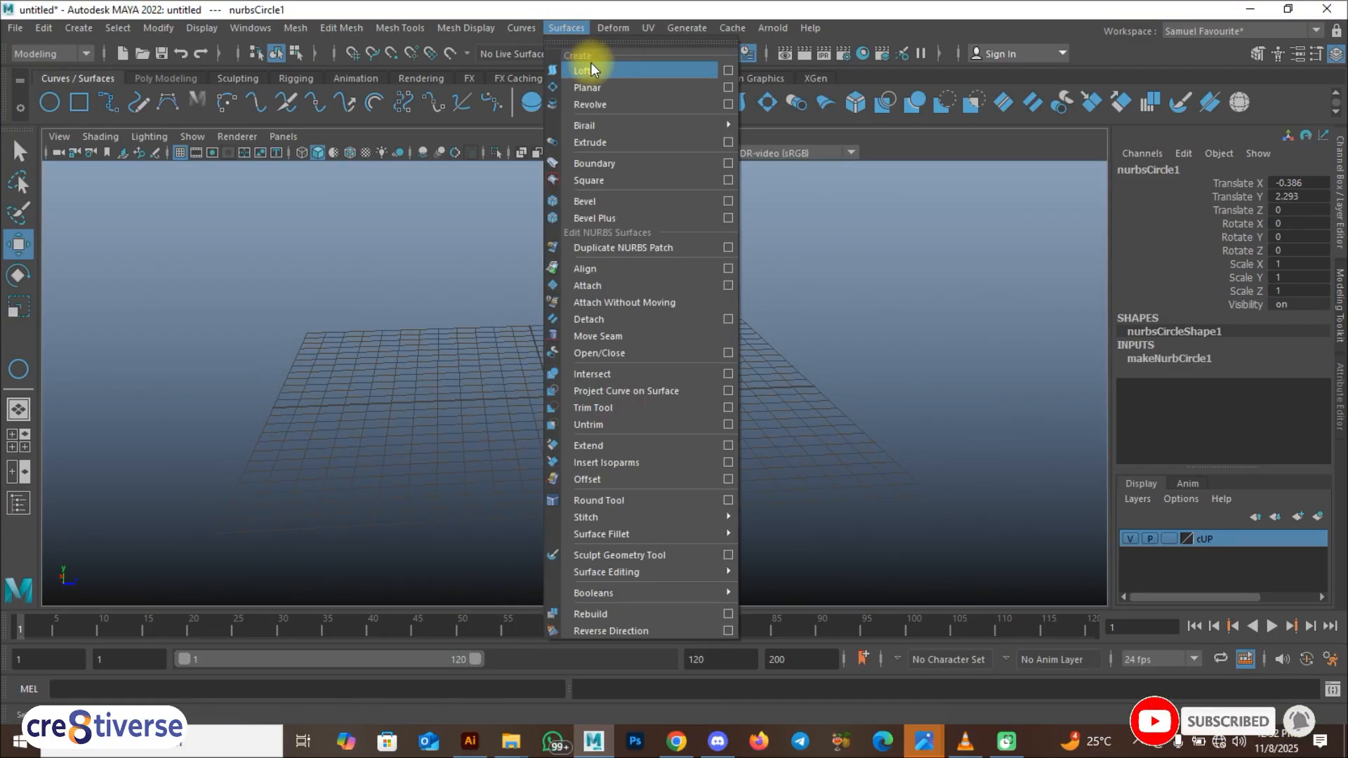
mouse_move(613, 130)
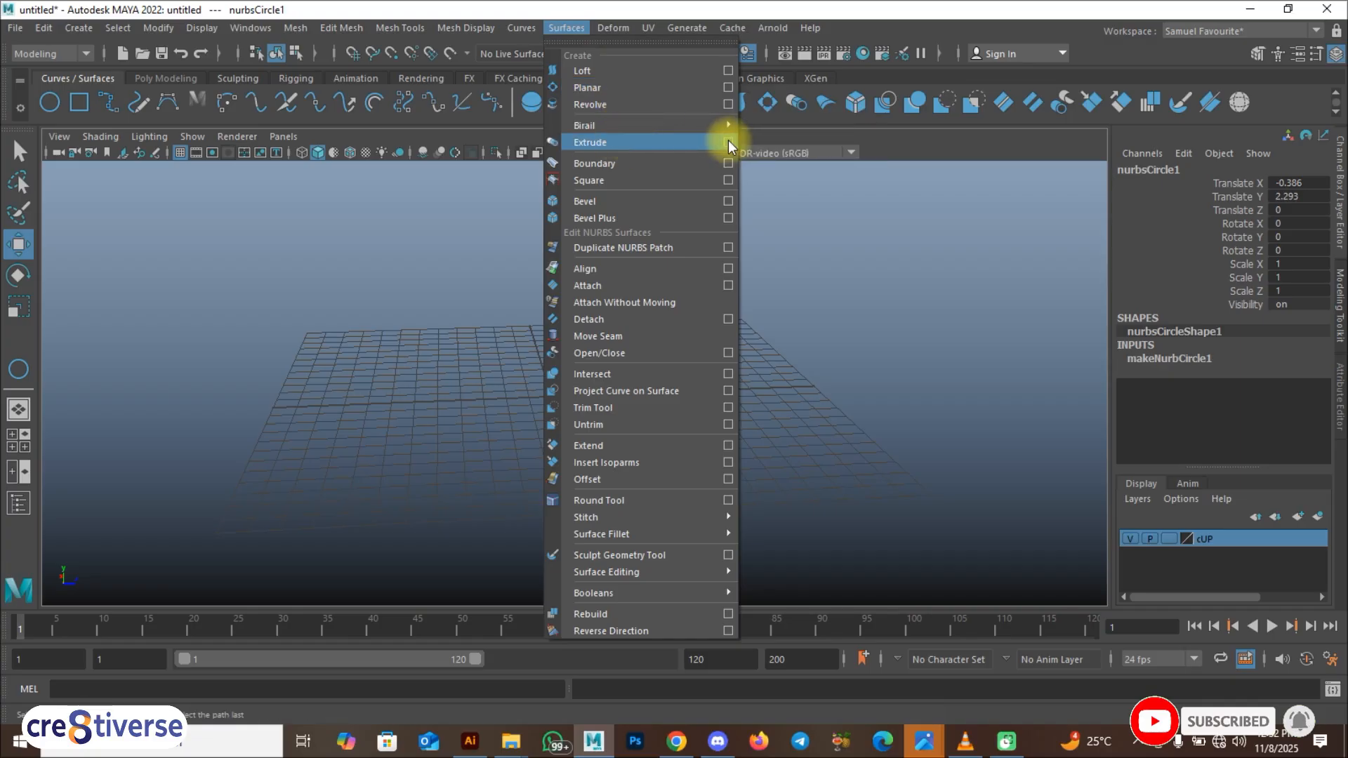
left_click(728, 142)
left_click(806, 216)
left_click(829, 241)
left_click_drag(547, 355, 549, 330)
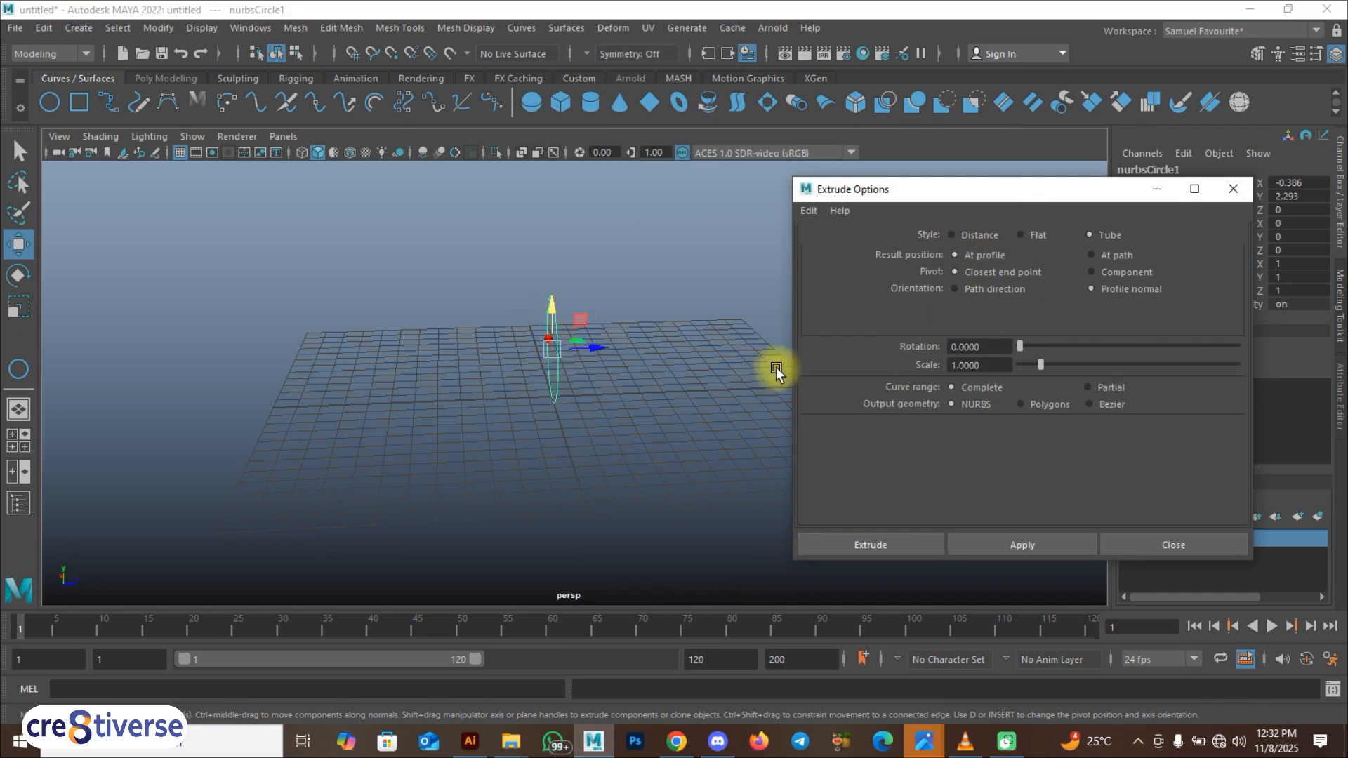
left_click_drag(1007, 191, 1026, 181)
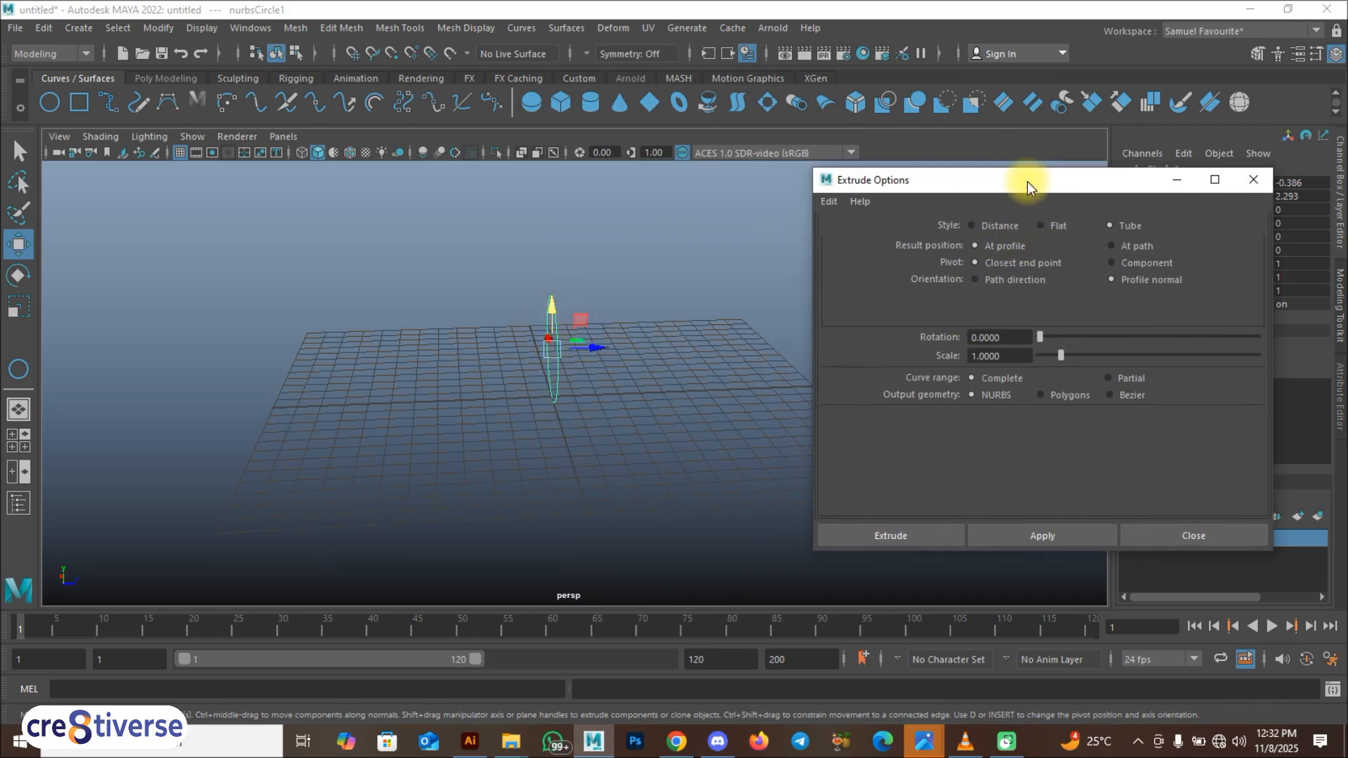
left_click(997, 224)
left_click(994, 245)
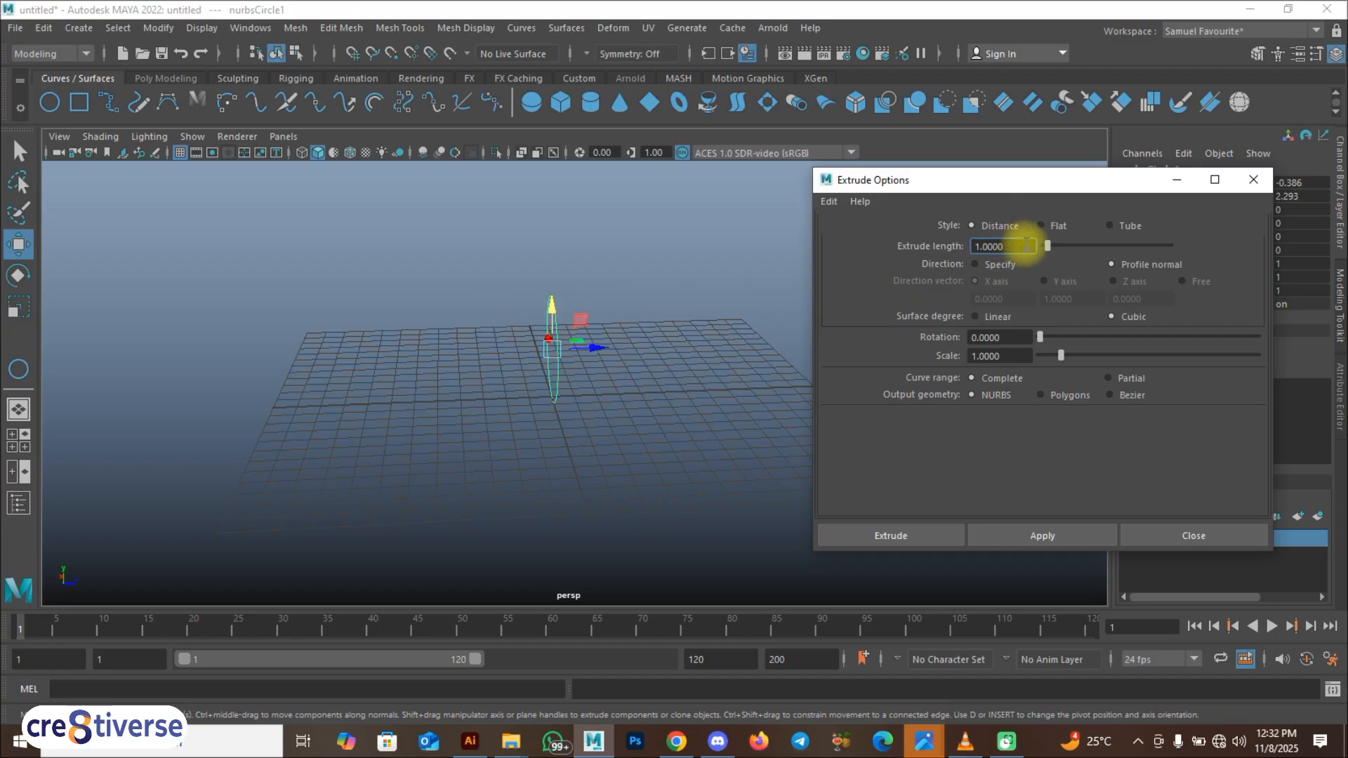
- Set the extrude length to 5, extrude the circle into a tube, and deselect it
left_click_drag(1020, 245, 927, 245)
type("5")
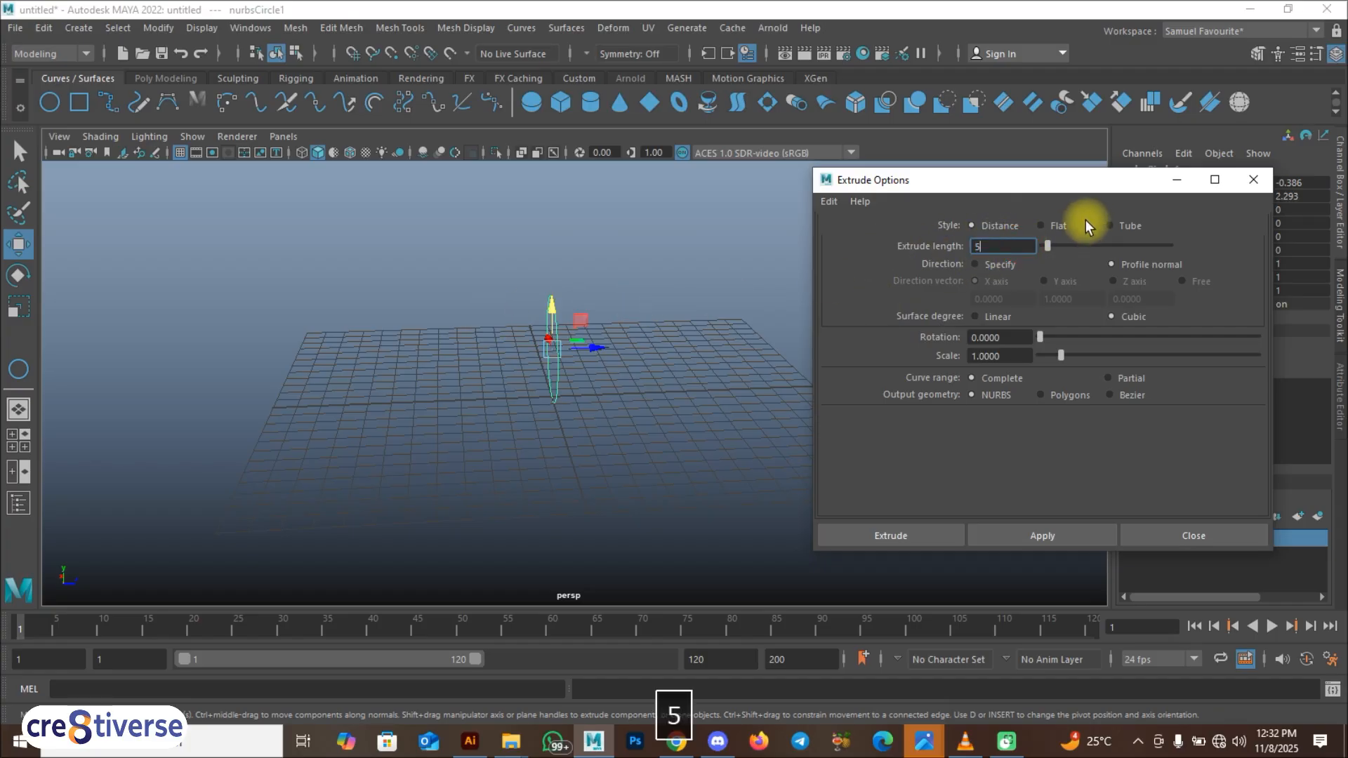
left_click(1053, 535)
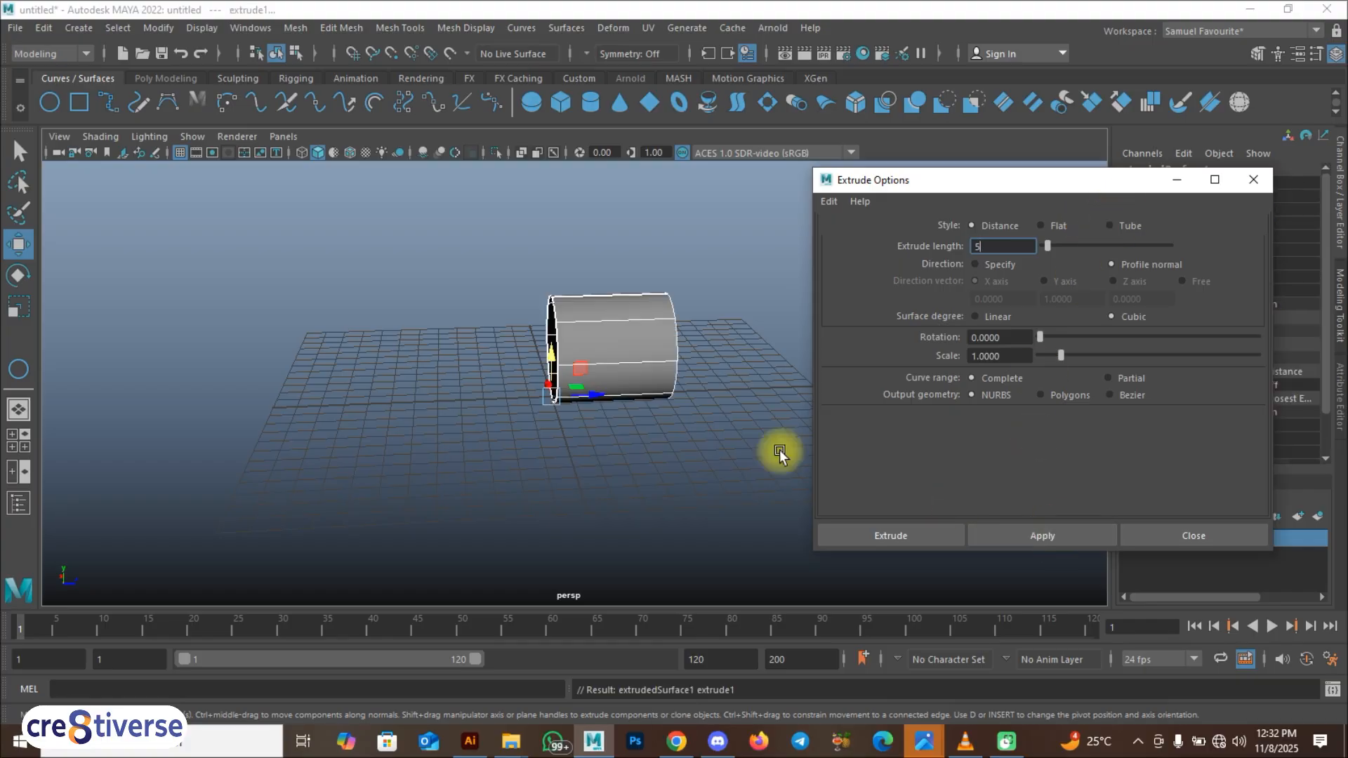
left_click(1254, 181)
left_click_drag(698, 358, 631, 379, "alt")
left_click(658, 436)
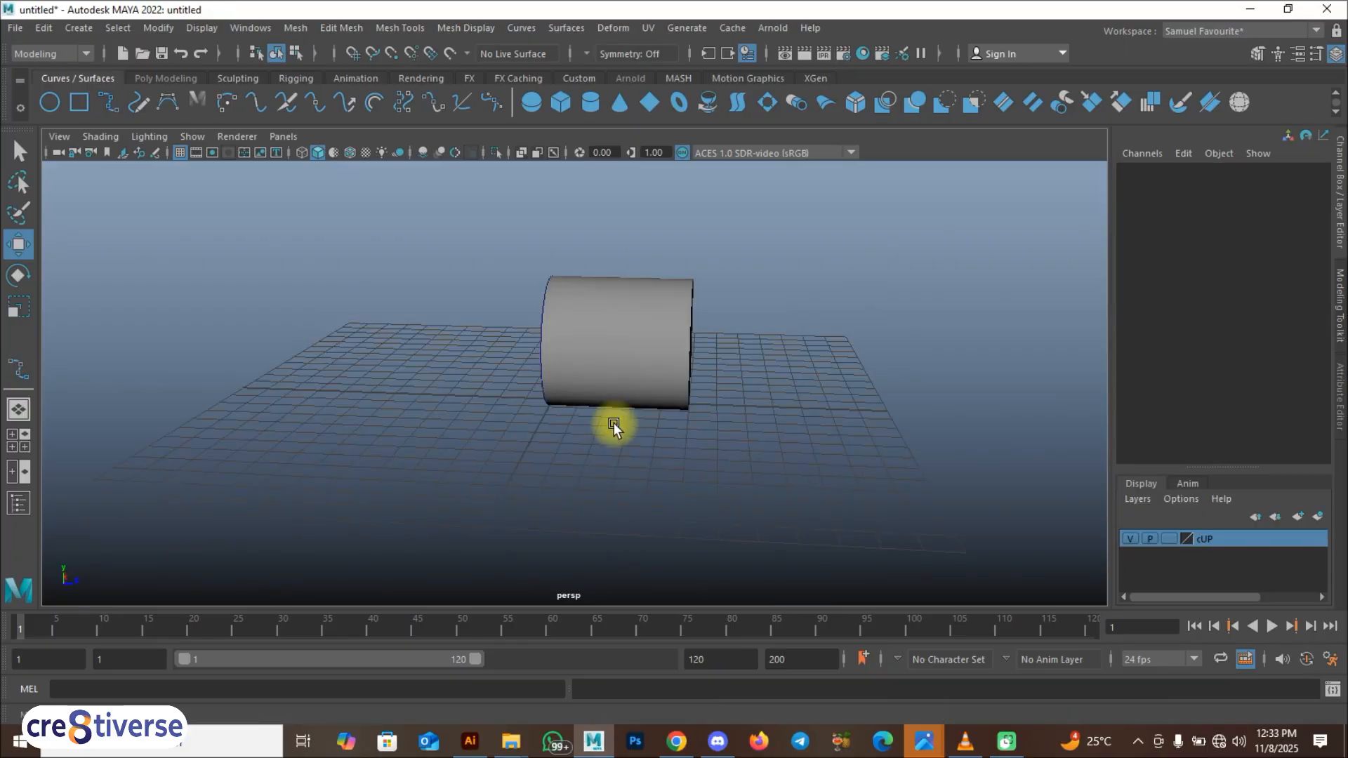
- Draw an open arch-shaped EP curve with seven points to the left of the circle in the front view
key("F9")
key("space")
middle_click_drag(384, 519, 424, 529, "alt")
key("space")
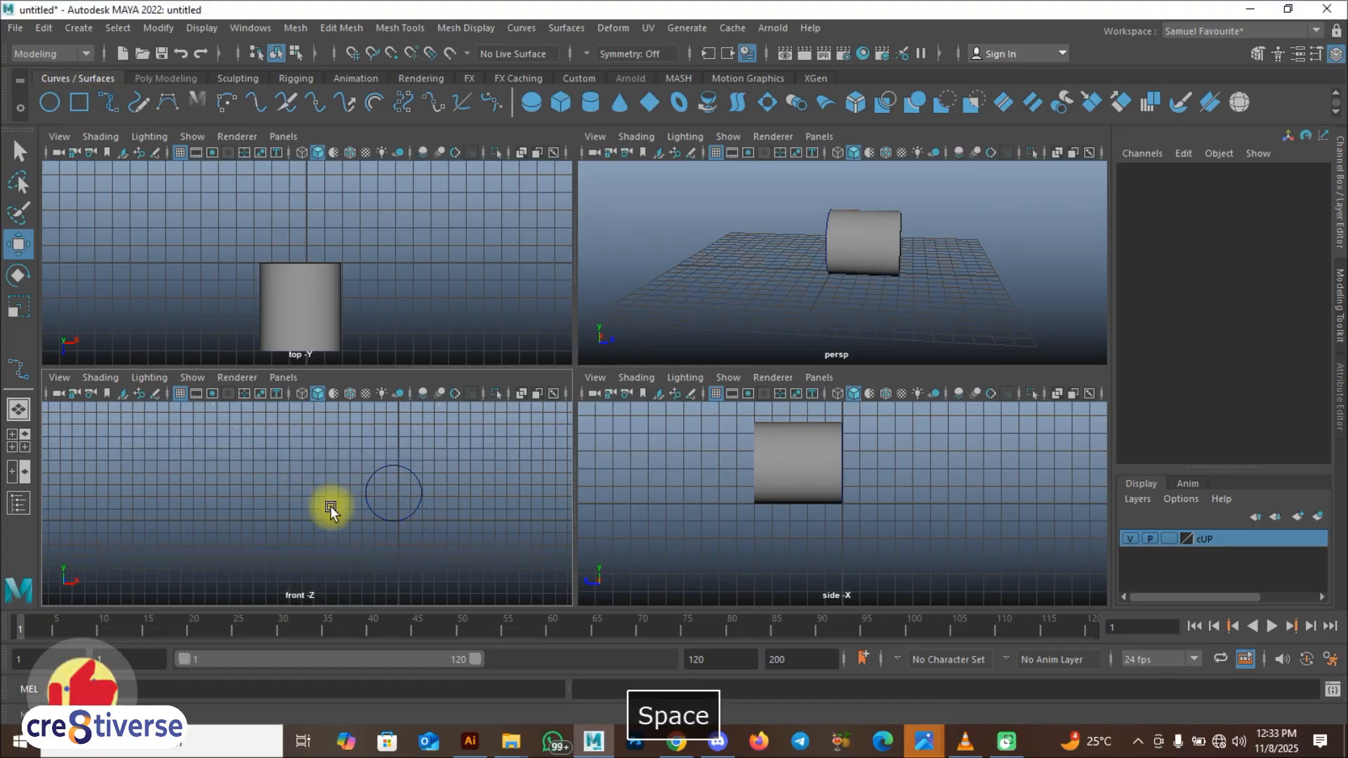
left_click(108, 104)
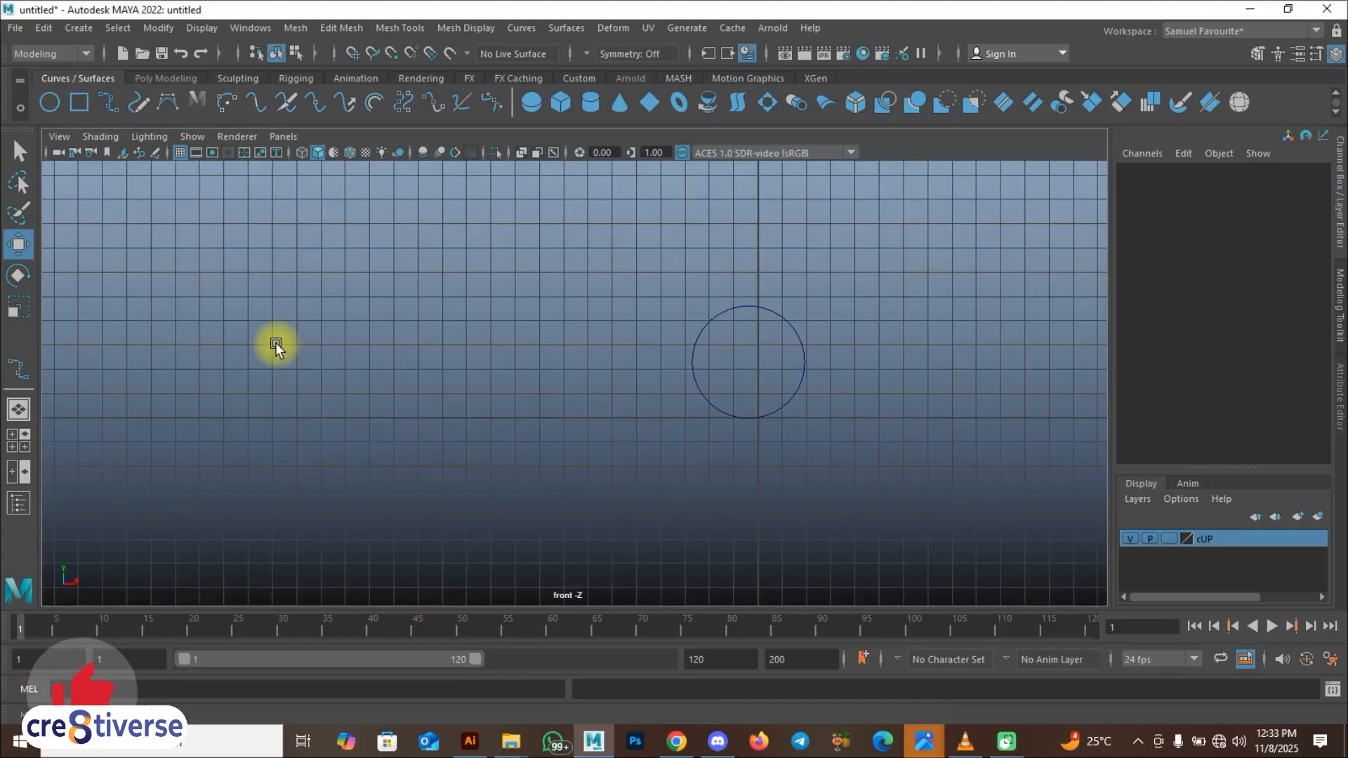
left_click(327, 413)
left_click(279, 292)
left_click(323, 260)
left_click(416, 262)
left_click(488, 308)
left_click(477, 367)
left_click(449, 390)
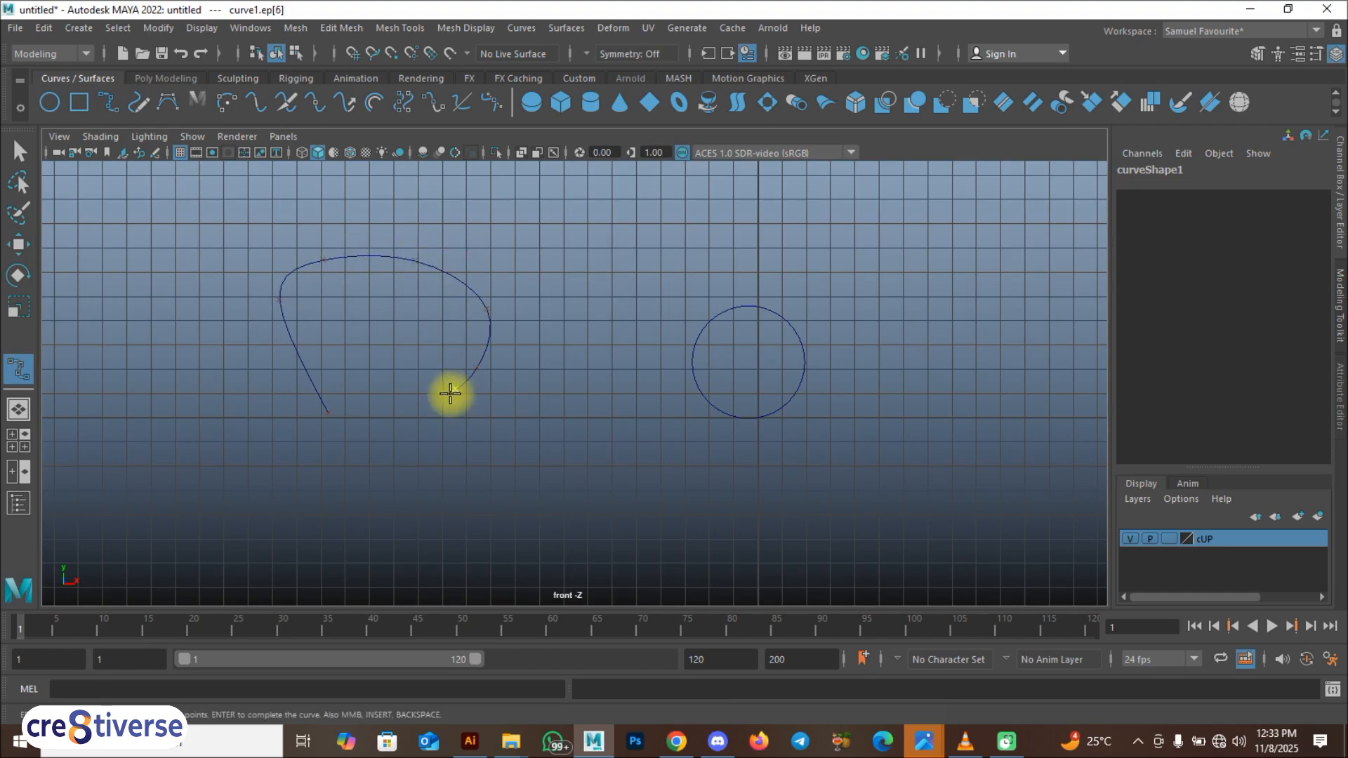
right_click_drag(453, 391, 511, 311)
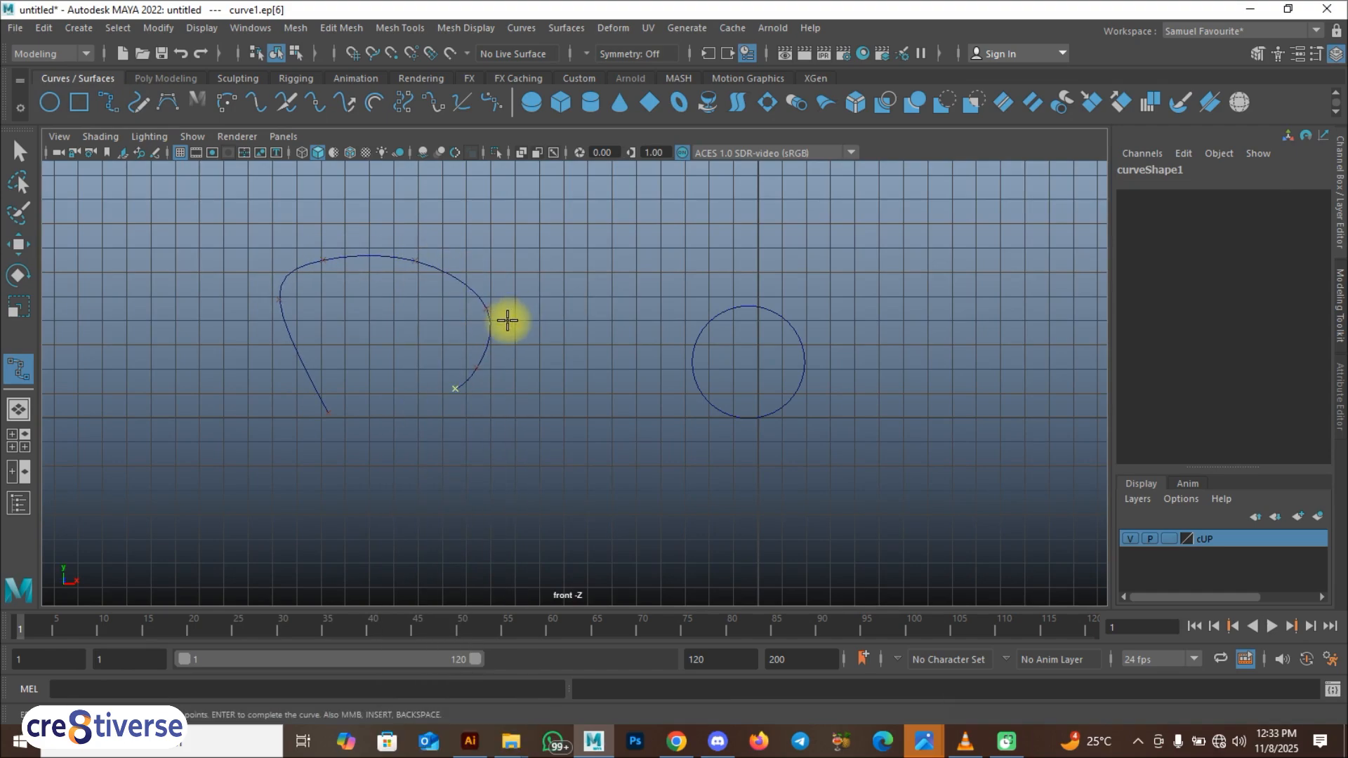
key("w")
- Extrude the arch-shaped curve in the perspective view using the Distance style with a length of 3
key("space")
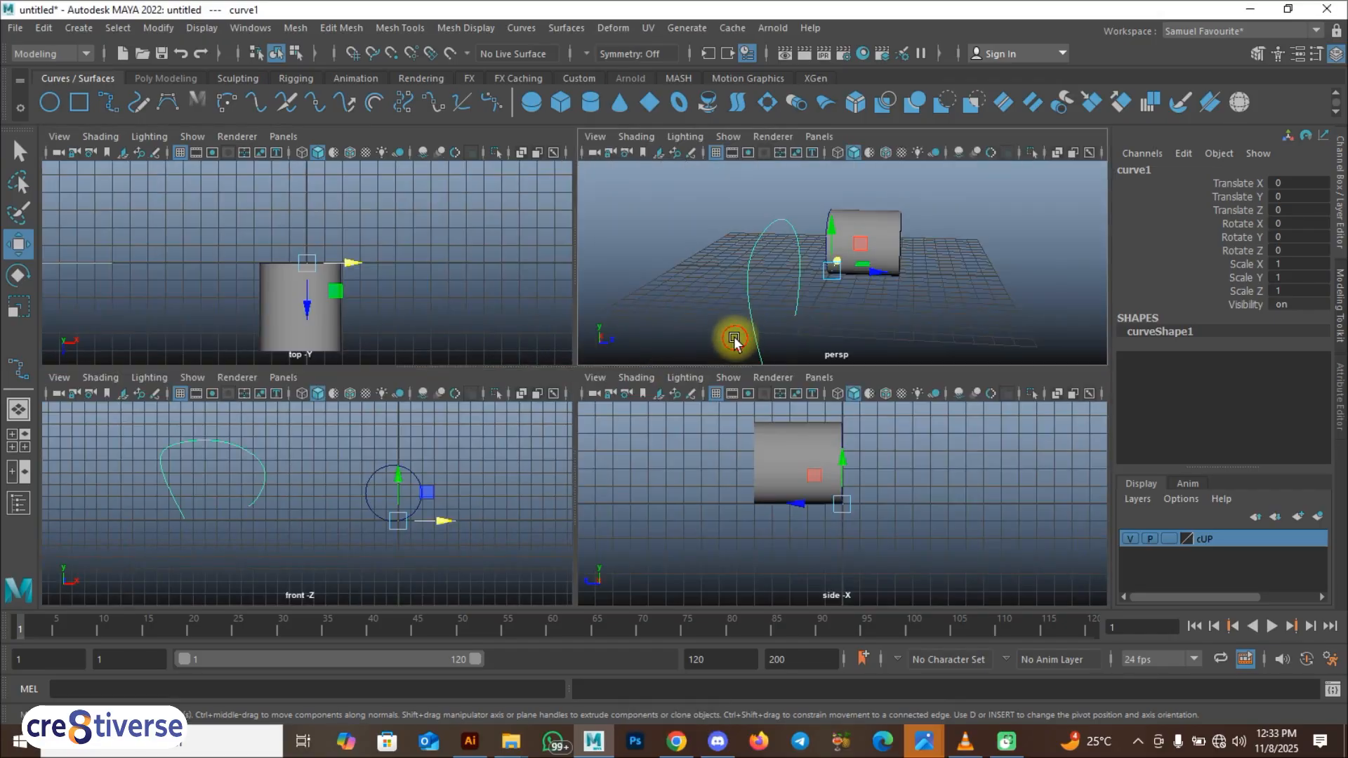
left_click(723, 355)
key("space")
left_click_drag(765, 355, 620, 475, "alt")
left_click_drag(304, 274, 412, 378)
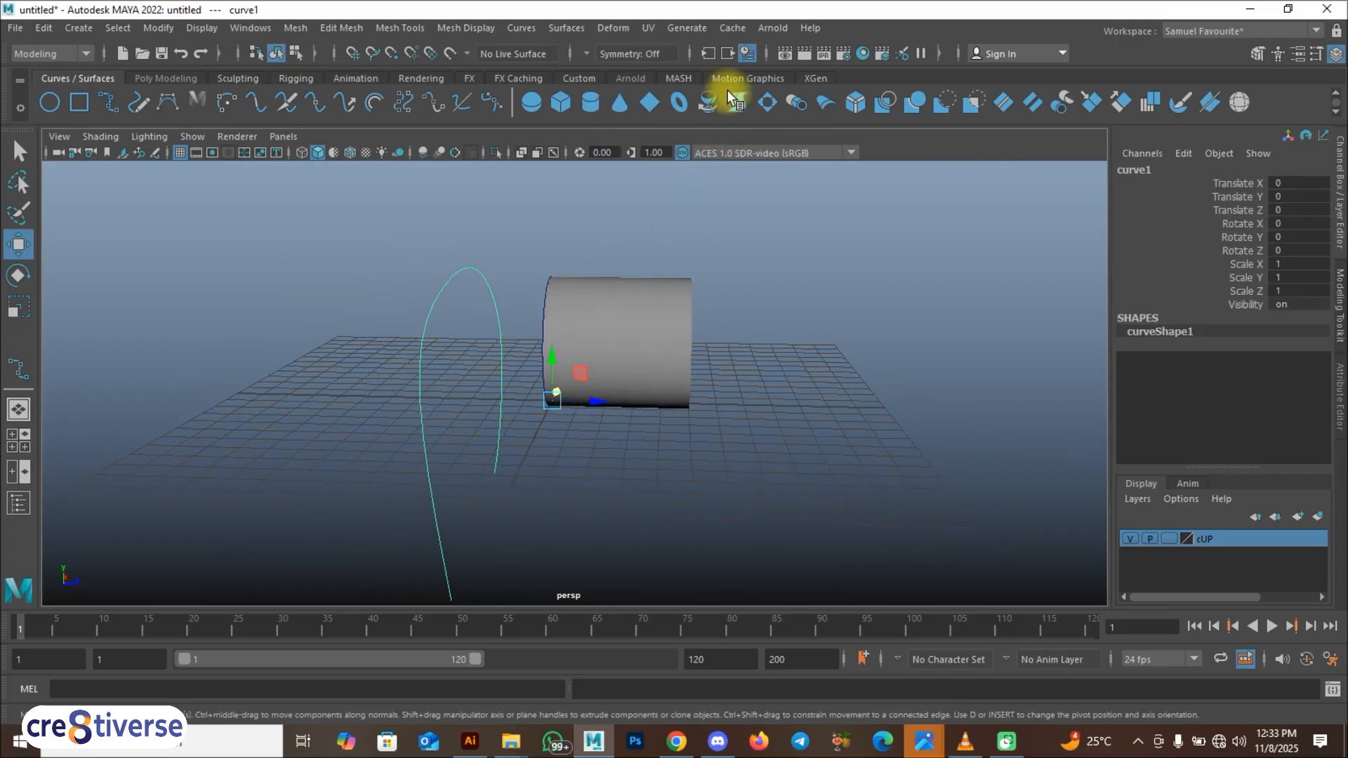
left_click(567, 27)
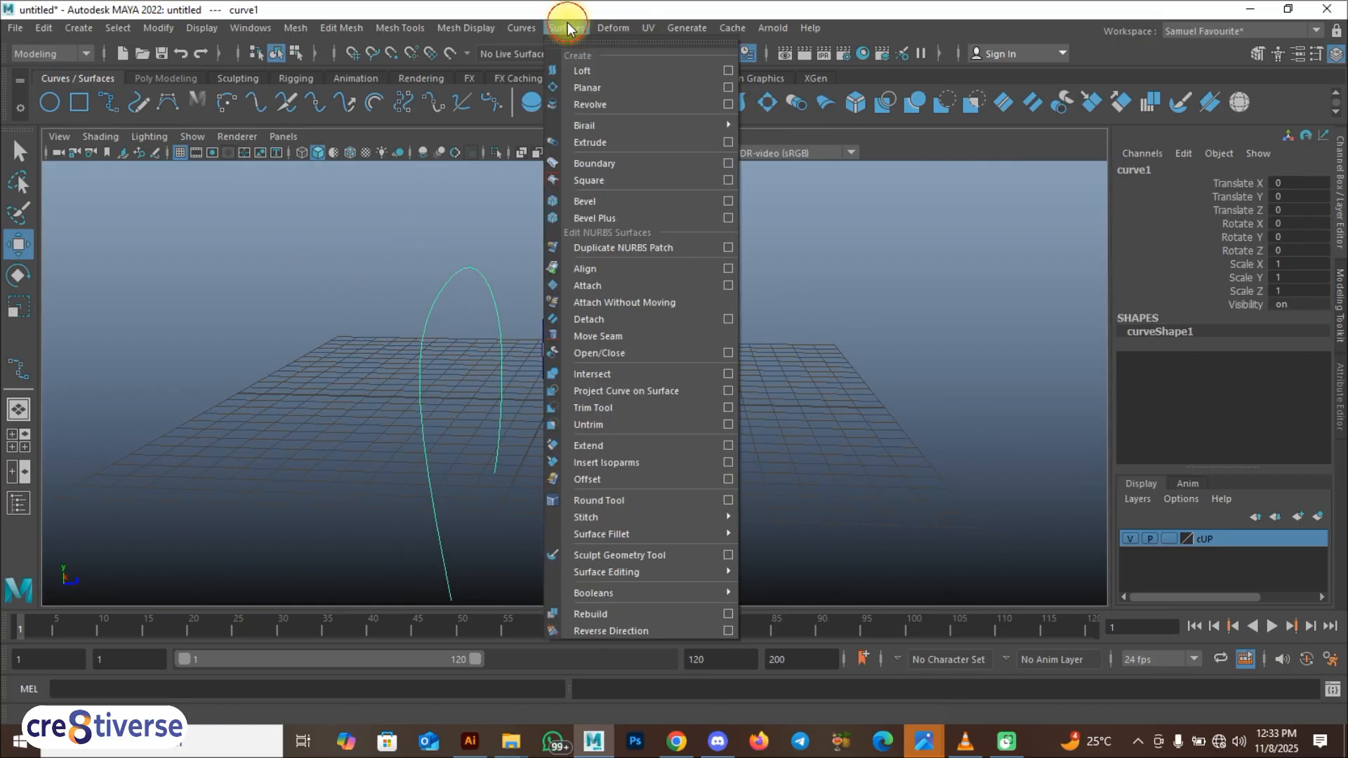
mouse_move(654, 129)
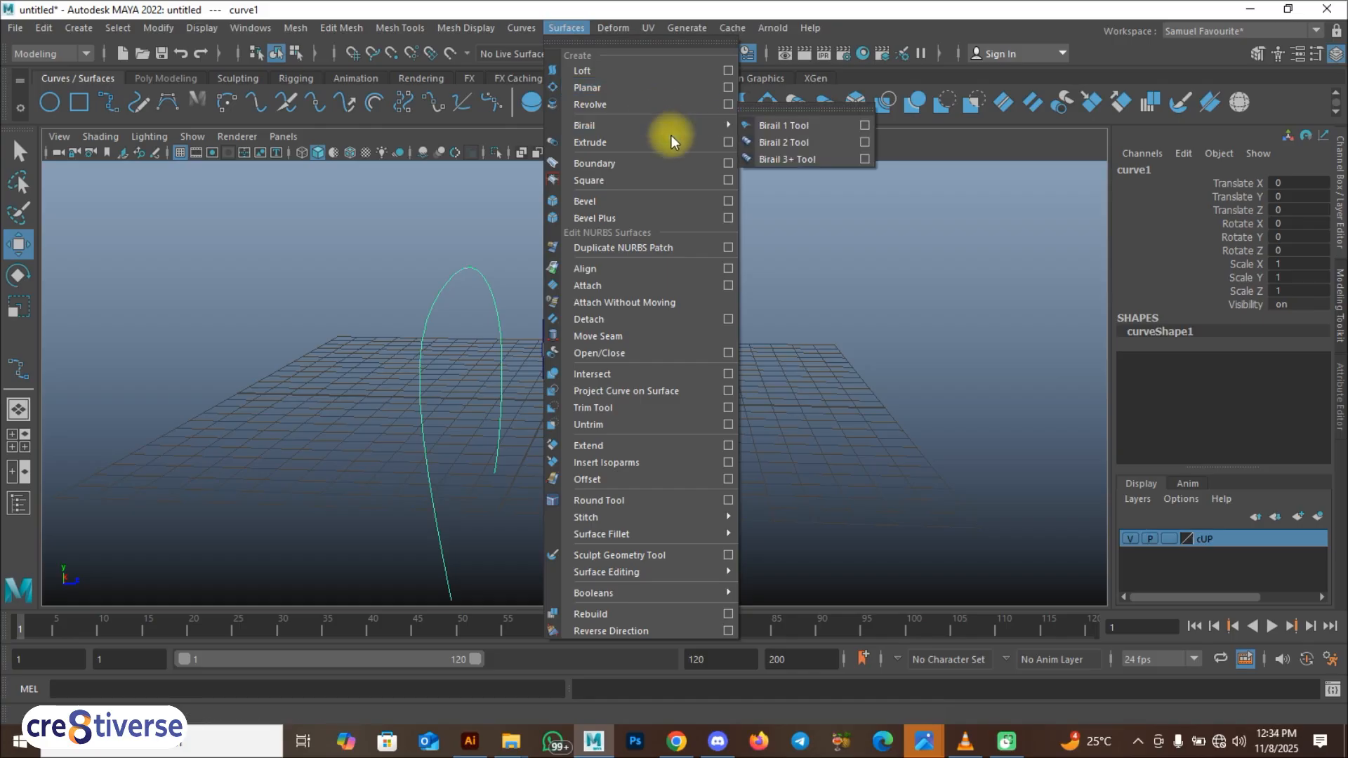
left_click(728, 141)
left_click_drag(1005, 246, 926, 249)
type("3")
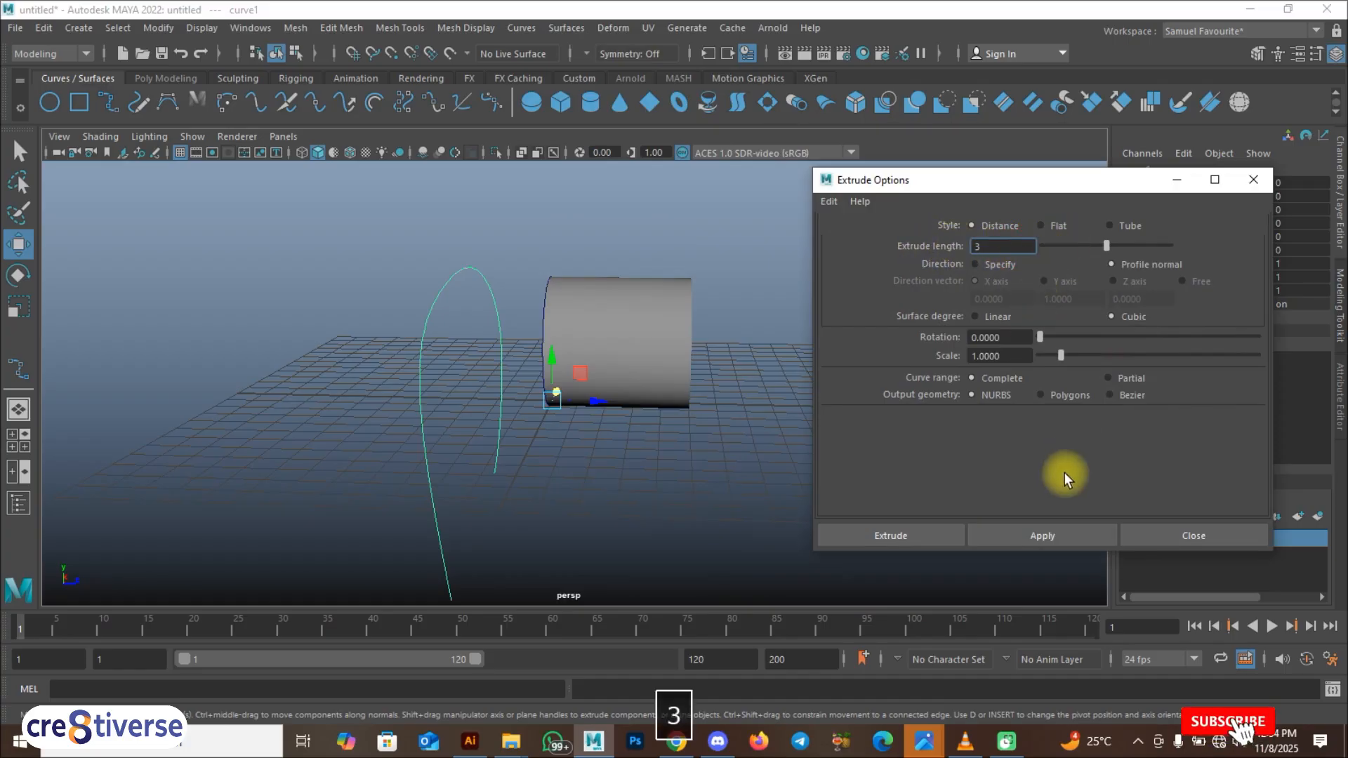
left_click(1053, 536)
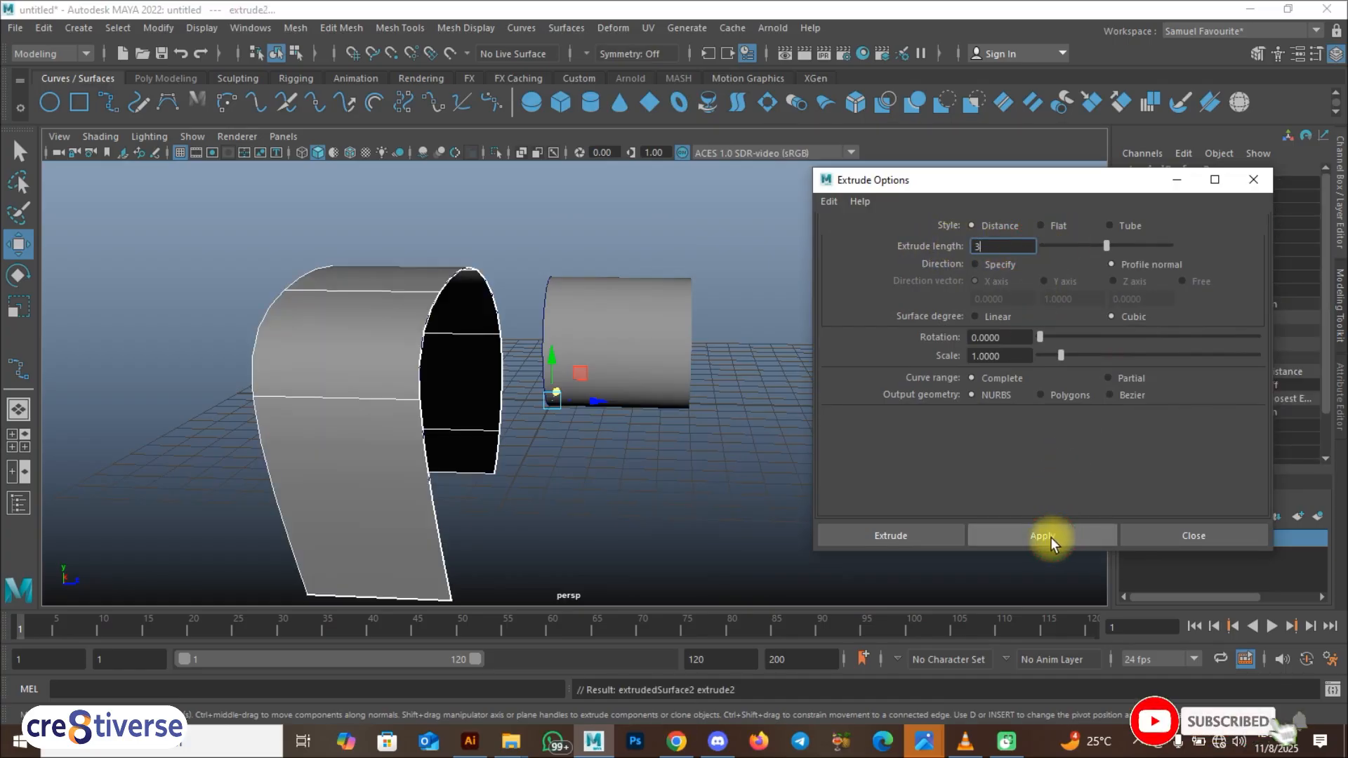
left_click(1188, 540)
- Move the extruded arch surface away from its profile curve to about 10.64 in Z
left_click_drag(491, 494, 545, 485, "alt")
left_click(405, 489)
left_click(525, 370)
key("w")
left_click_drag(593, 393, 878, 392)
mouse_move(698, 466)
left_mouse_down("alt")
mouse_move(675, 475)
mouse_move(683, 457)
left_mouse_up("alt")
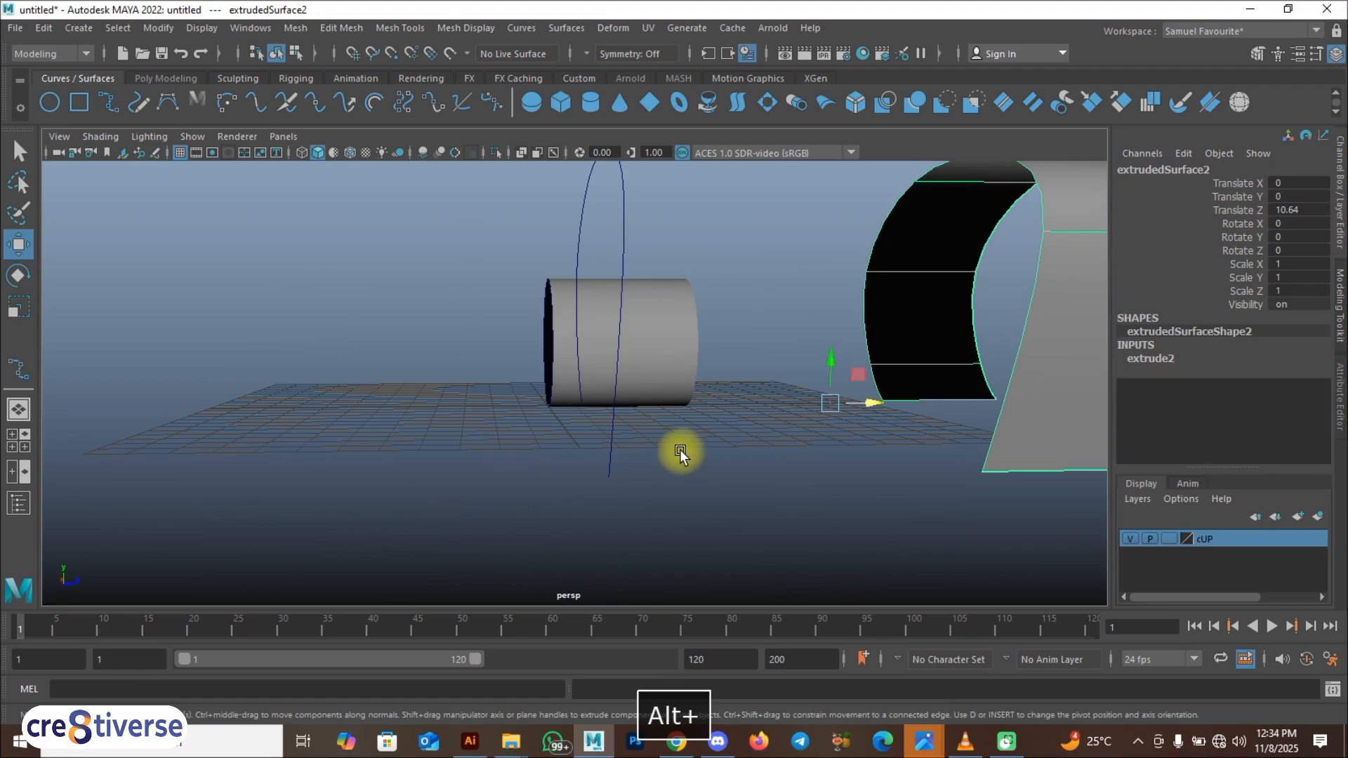
- Show the profile curve's control vertices and snap its first vertex onto the curve's other end to close the loop
left_click(622, 428)
right_click_drag(624, 432, 522, 325)
left_click_drag(580, 445, 660, 511, "alt")
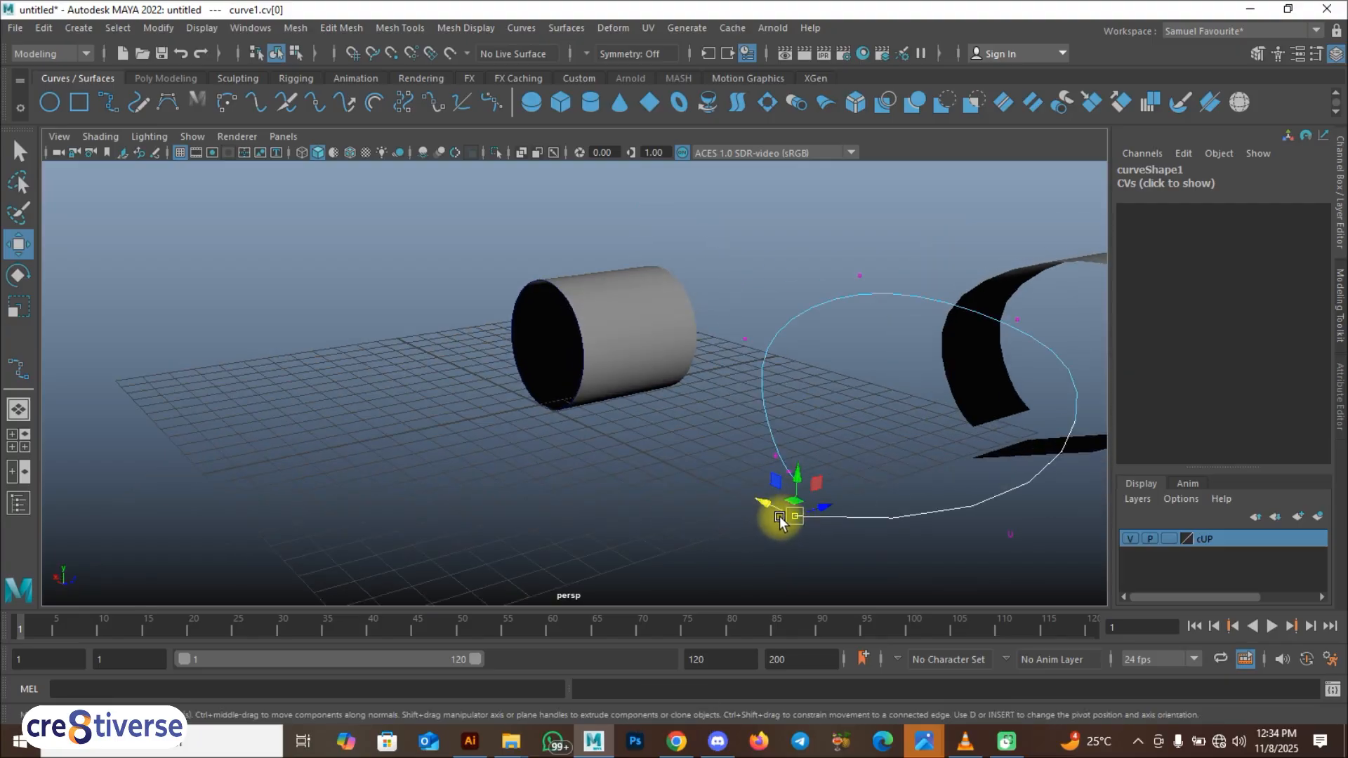
key("c")
left_click_drag(783, 520, 791, 475)
key("space")
left_click_drag(804, 533, 843, 548)
key("space")
left_click_drag(765, 465, 749, 492)
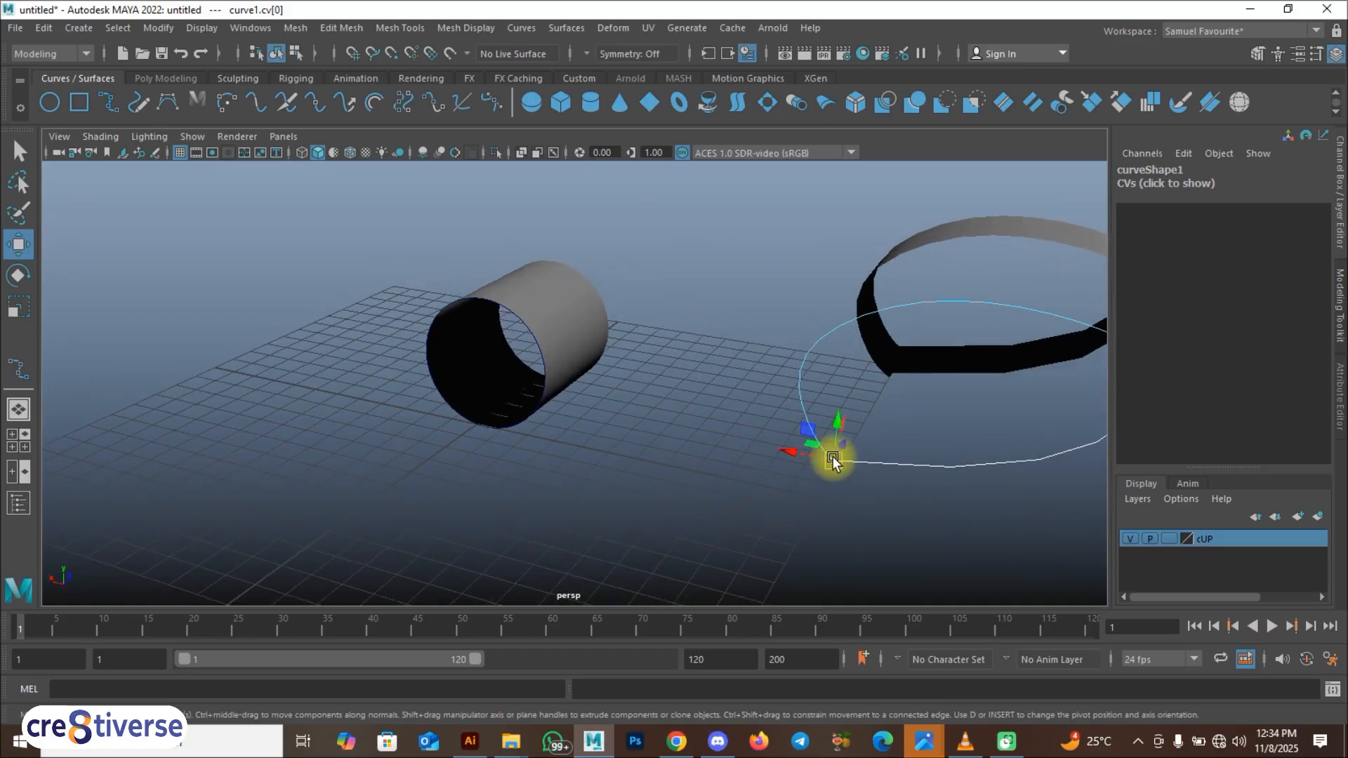
- Pull the profile curve's end vertex down along Y and snap it back onto the curve's other end
left_click_drag(838, 419, 850, 460)
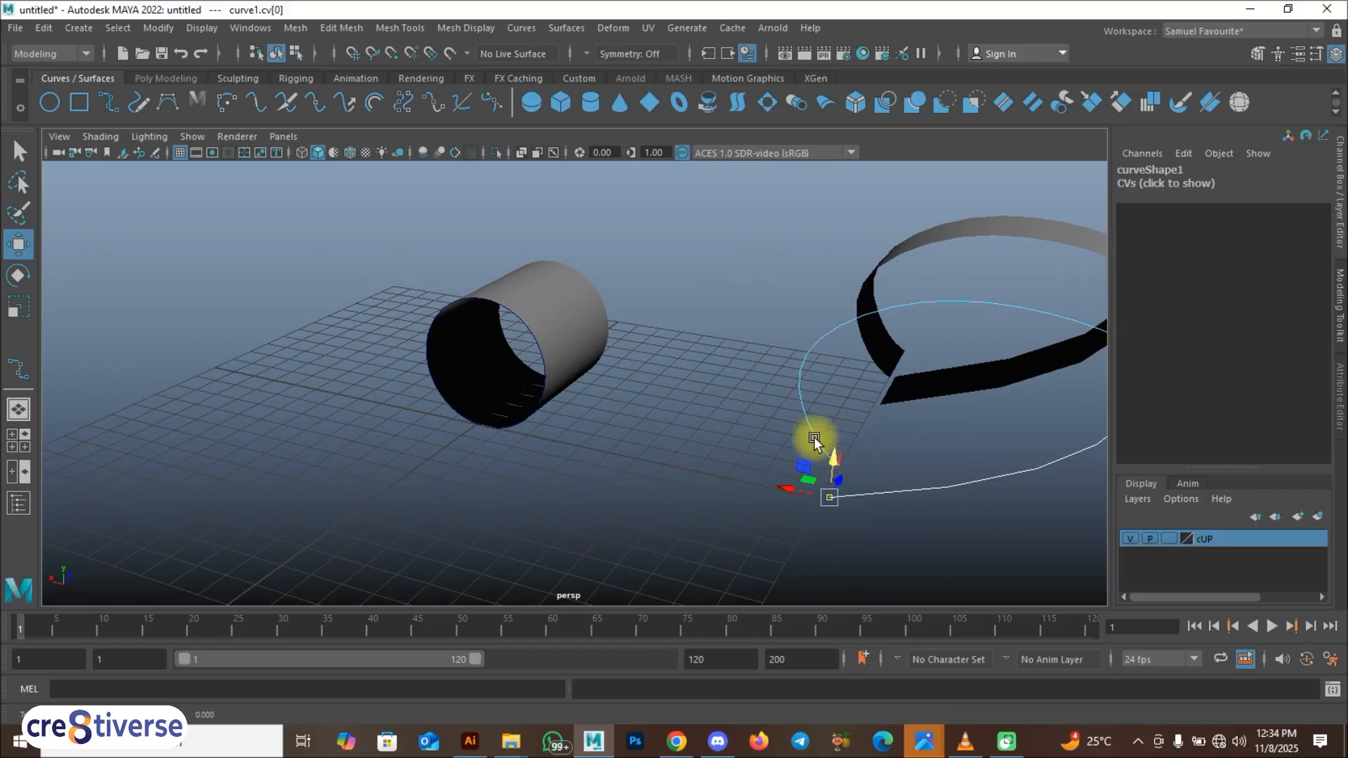
left_click(845, 521)
right_click_drag(828, 483, 732, 326)
left_click_drag(812, 479, 415, 367)
key("c")
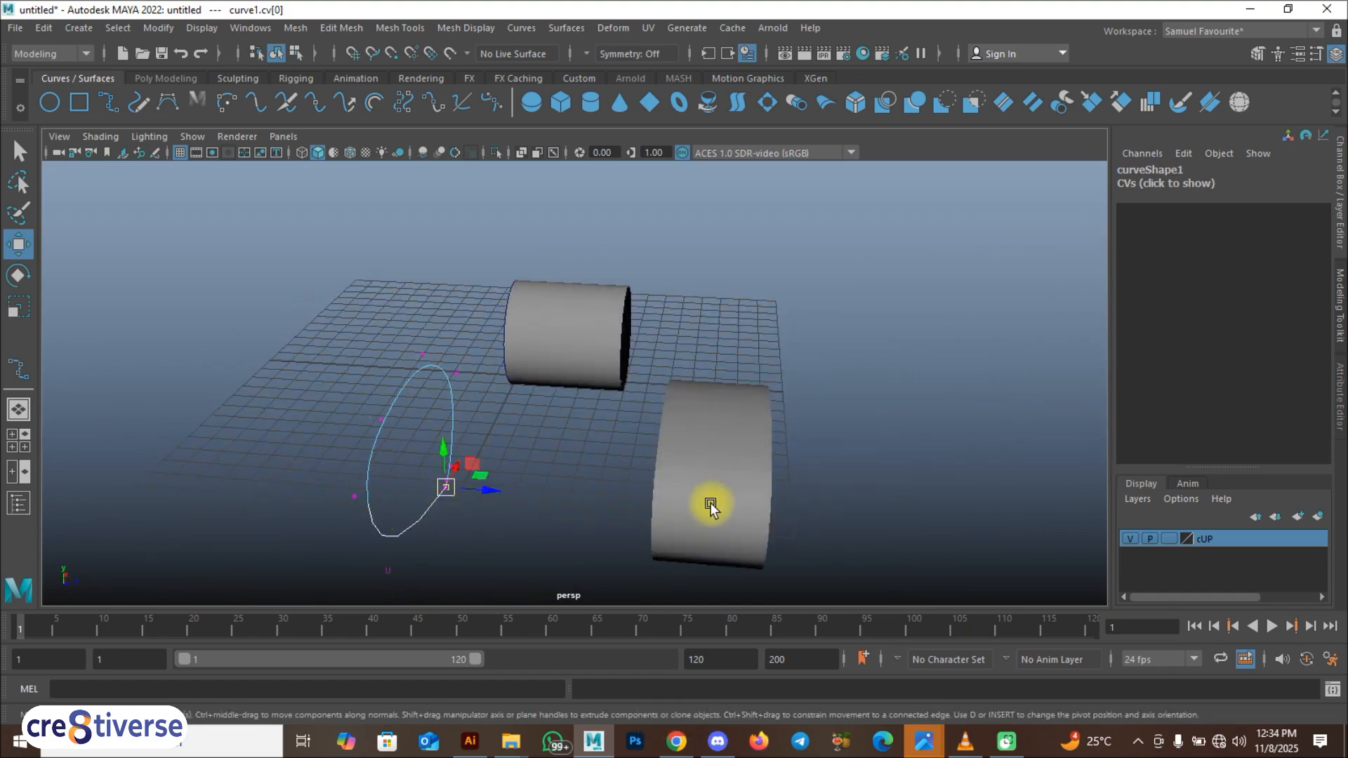
- Return to object selection, select both extruded surfaces and their profile curves, and delete them
left_click_drag(719, 499, 596, 457, "alt")
left_click_drag(404, 410, 526, 441, "alt")
right_click_drag(538, 391, 606, 290)
scroll(597, 395, "down", 3)
left_click_drag(502, 432, 712, 532, "alt")
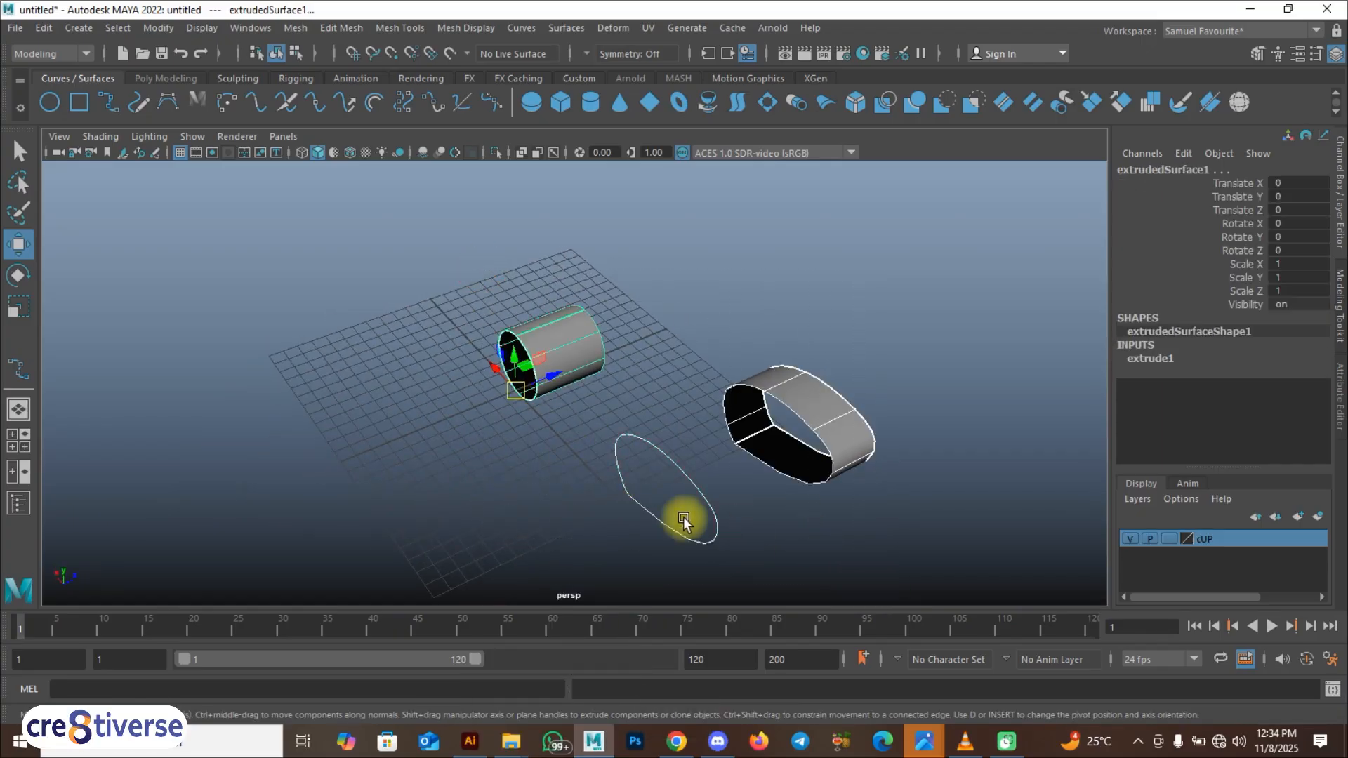
key("BackSpace")
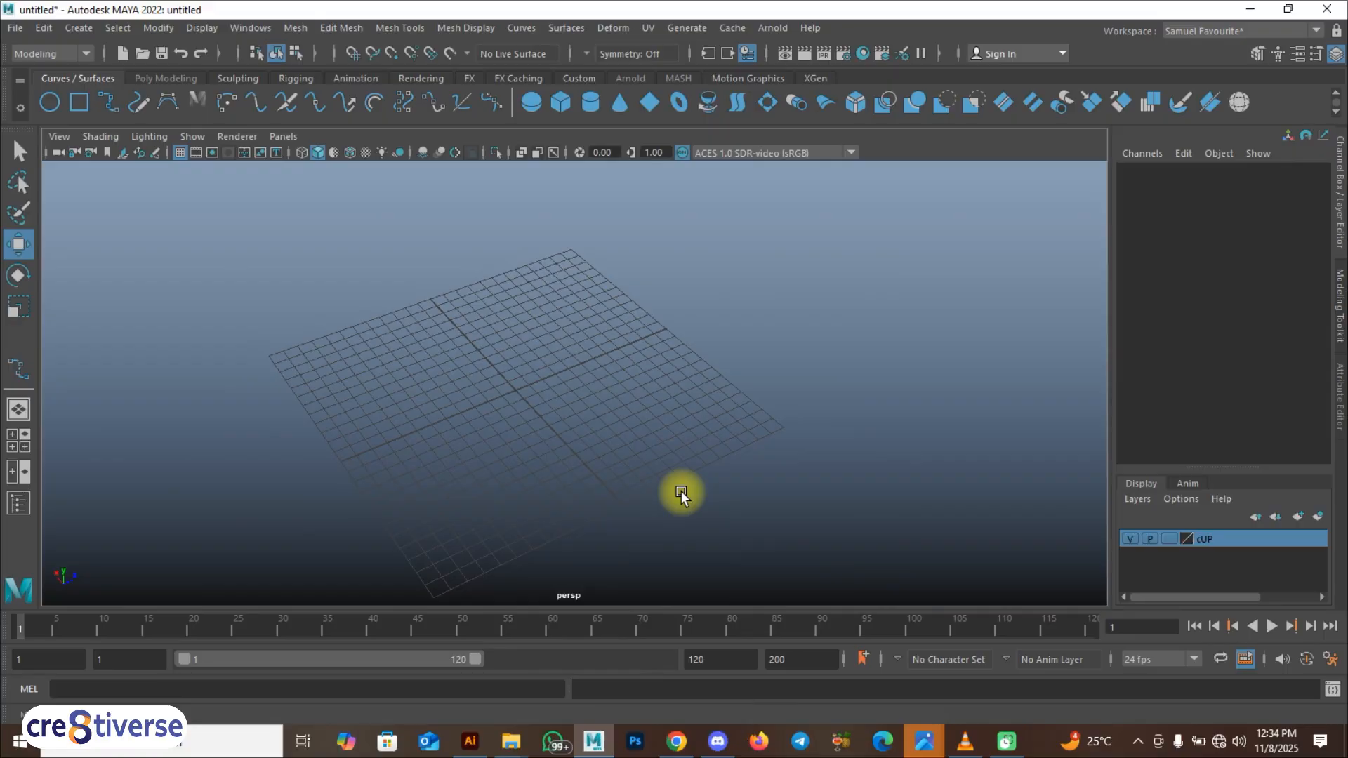
- Draw a NURBS circle about one grid cell in radius, centred on the origin in the side view
key("F9")
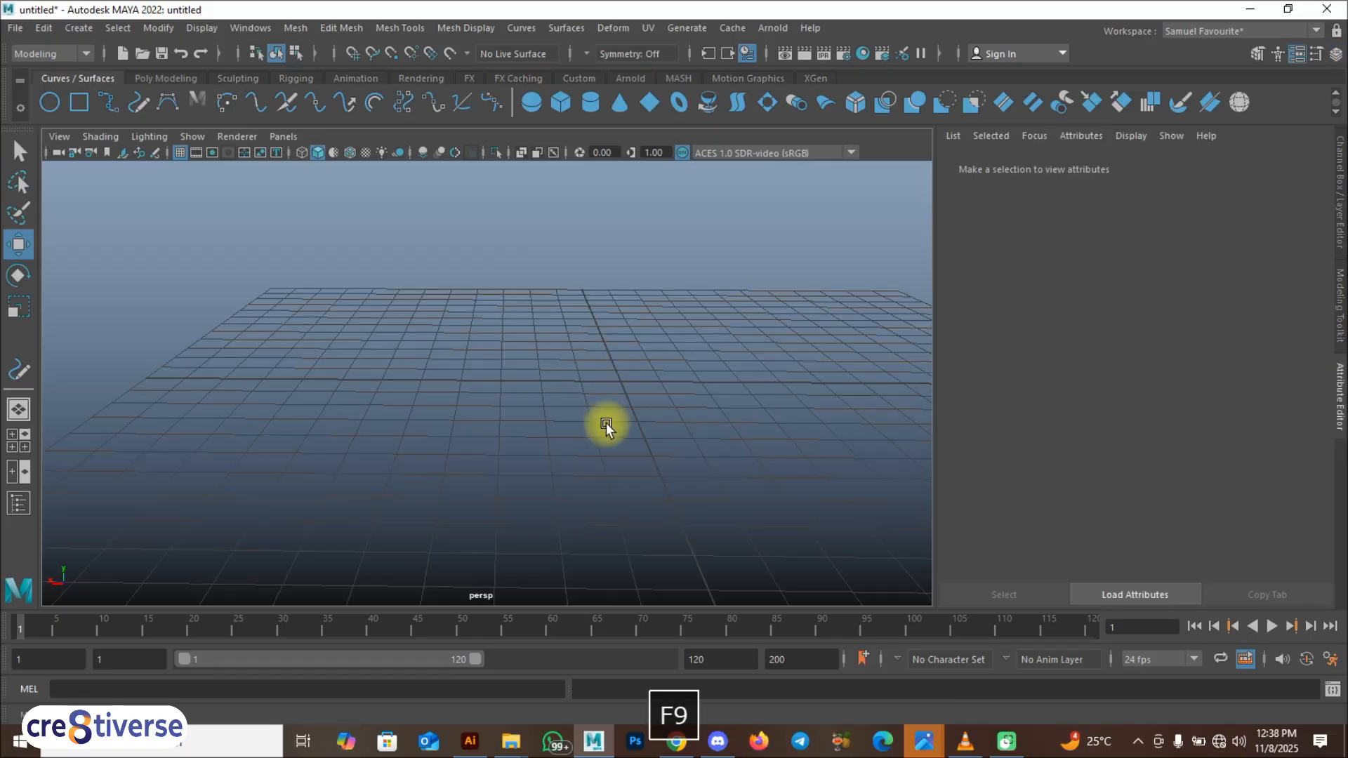
left_click_drag(546, 467, 579, 465, "alt")
key("space")
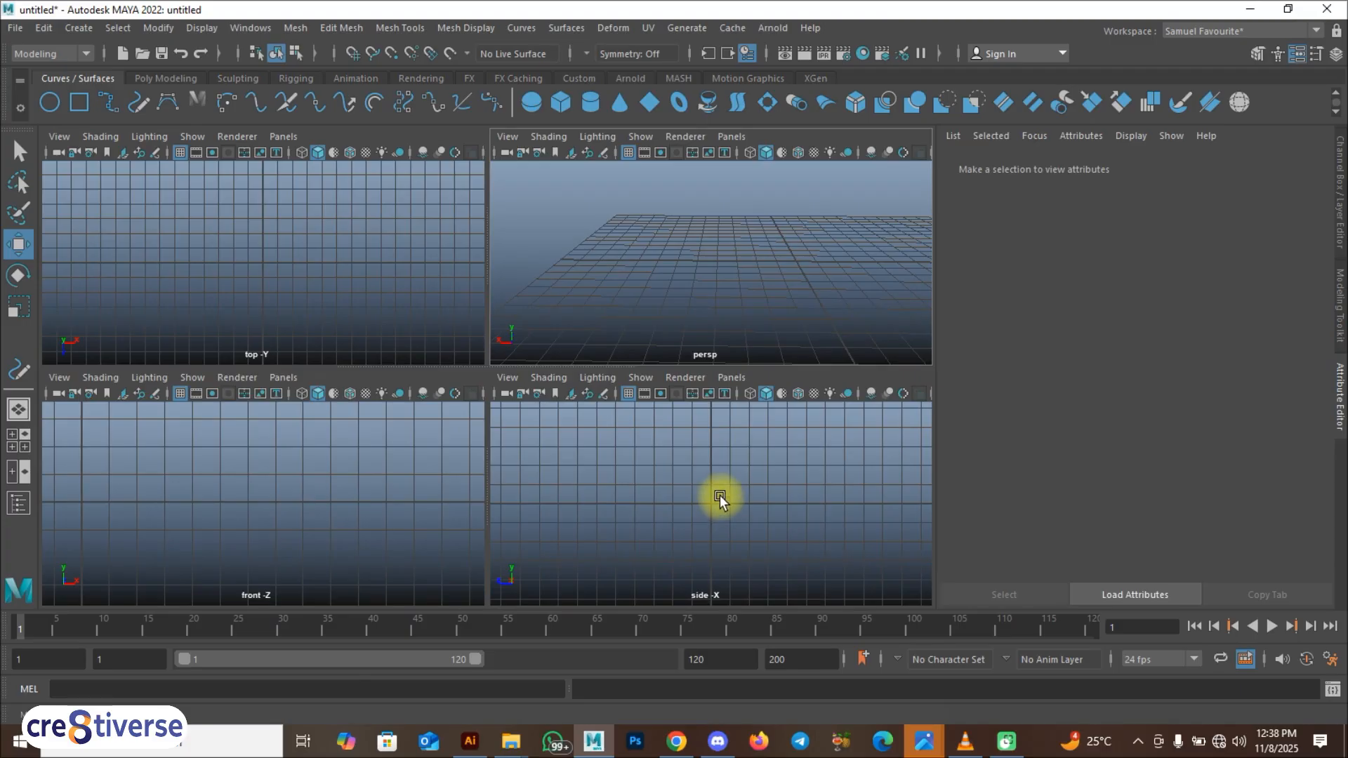
key("space")
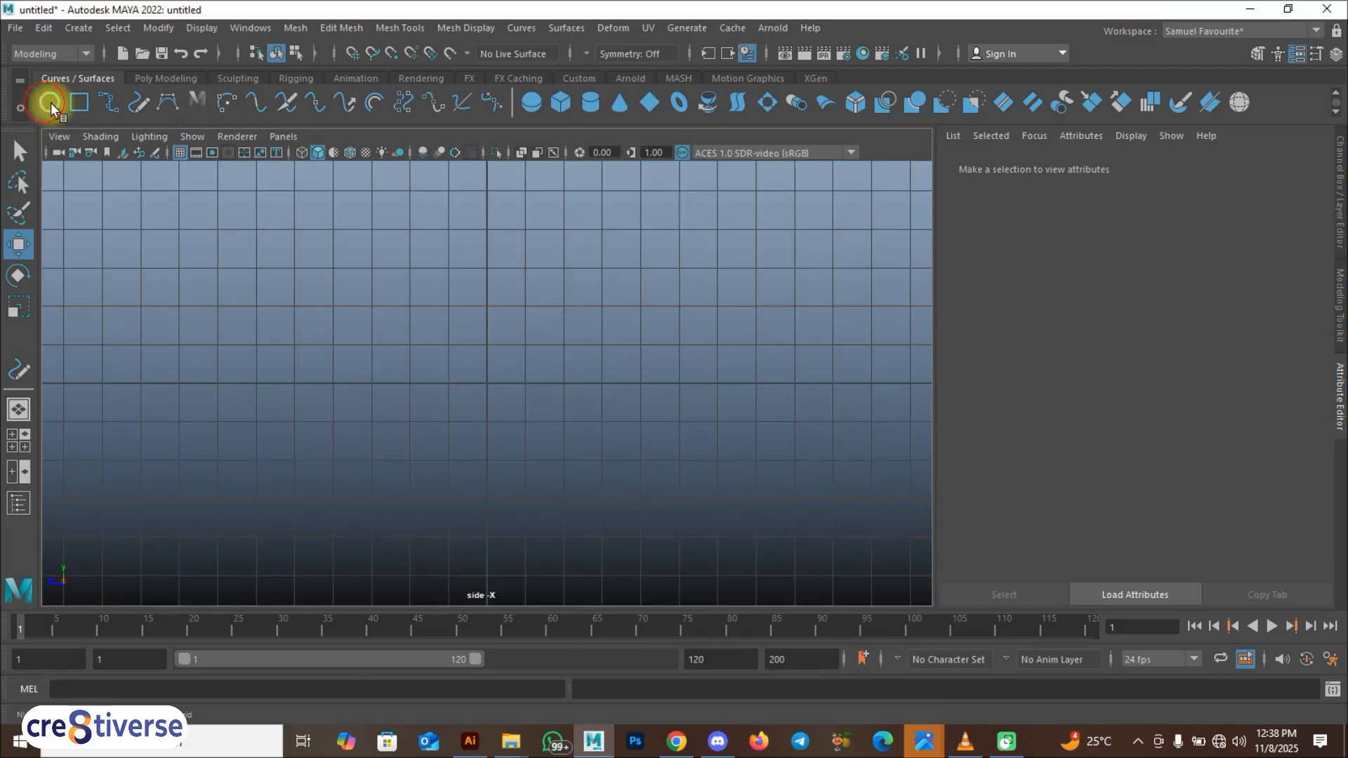
left_click(47, 104)
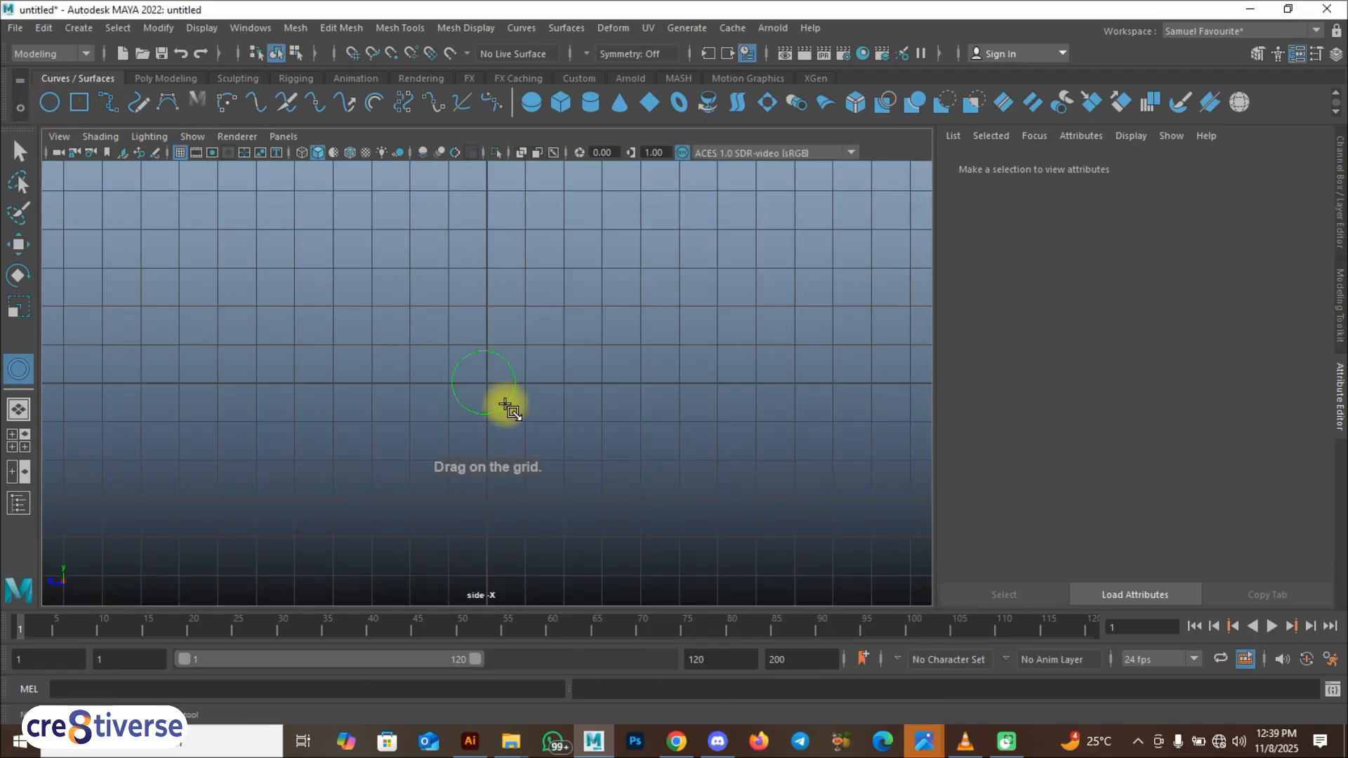
left_click_drag(509, 413, 503, 391)
key("space")
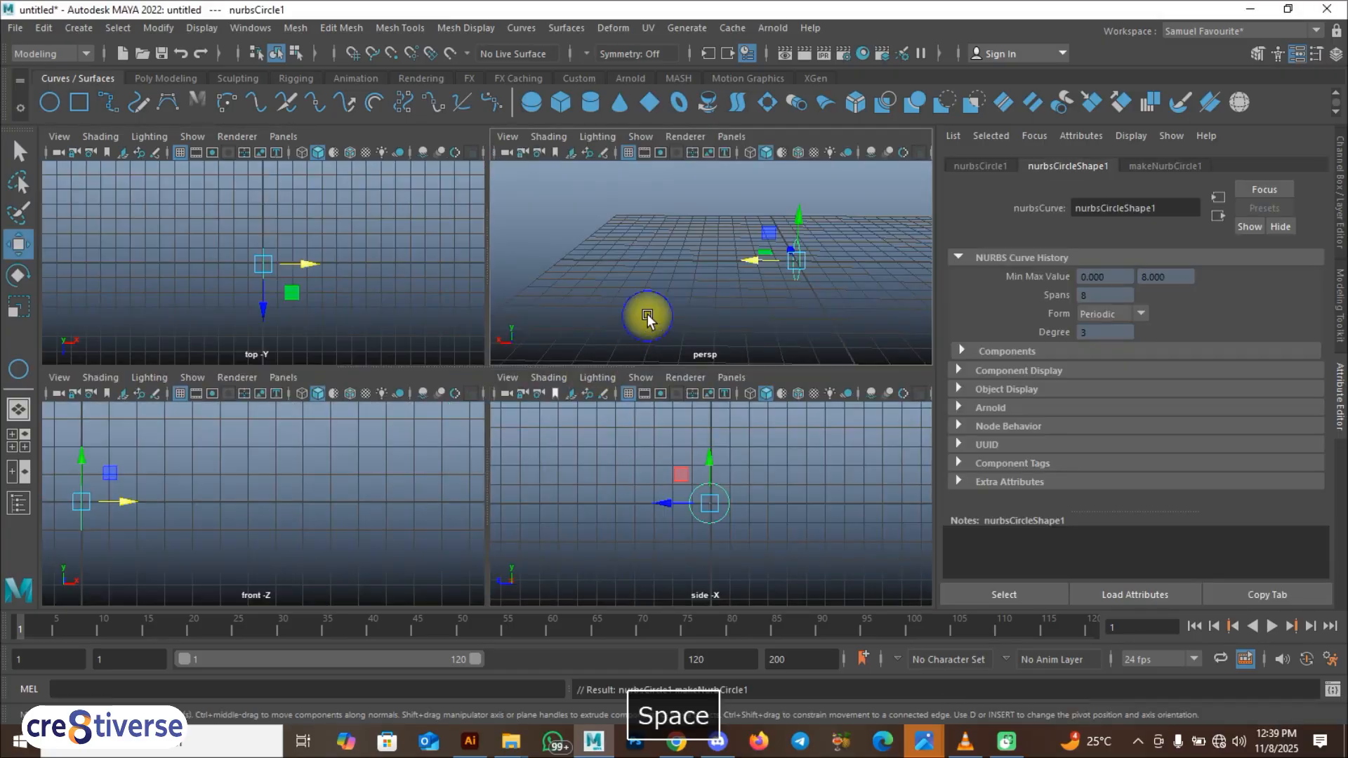
key("space")
left_click_drag(680, 313, 671, 409, "alt")
left_click(680, 424)
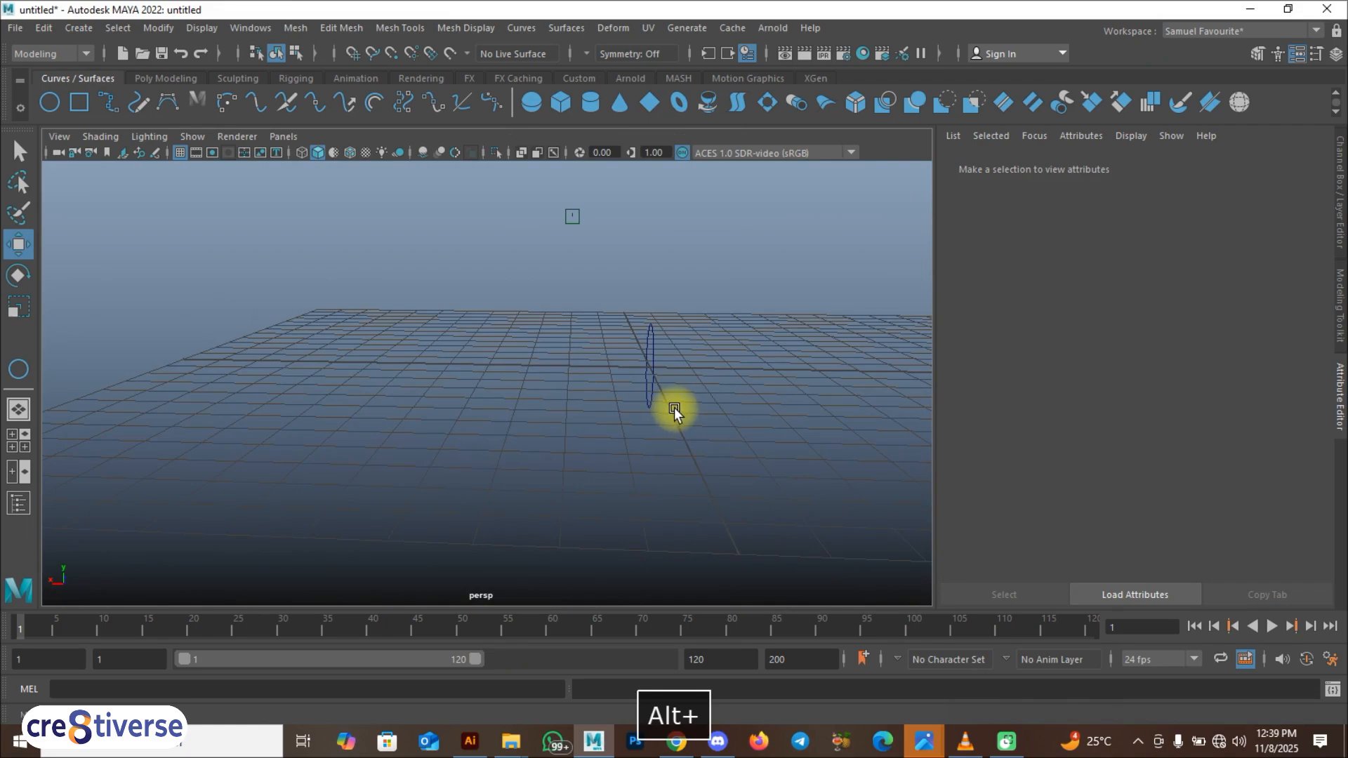
- Draw a freehand wavy pencil curve about eight grid cells long in the front view, starting near the circle's centre and running along X
key("space")
right_click_drag(236, 501, 225, 496, "alt")
middle_click_drag(225, 496, 288, 494, "alt")
left_click_drag(775, 234, 860, 285)
key("space")
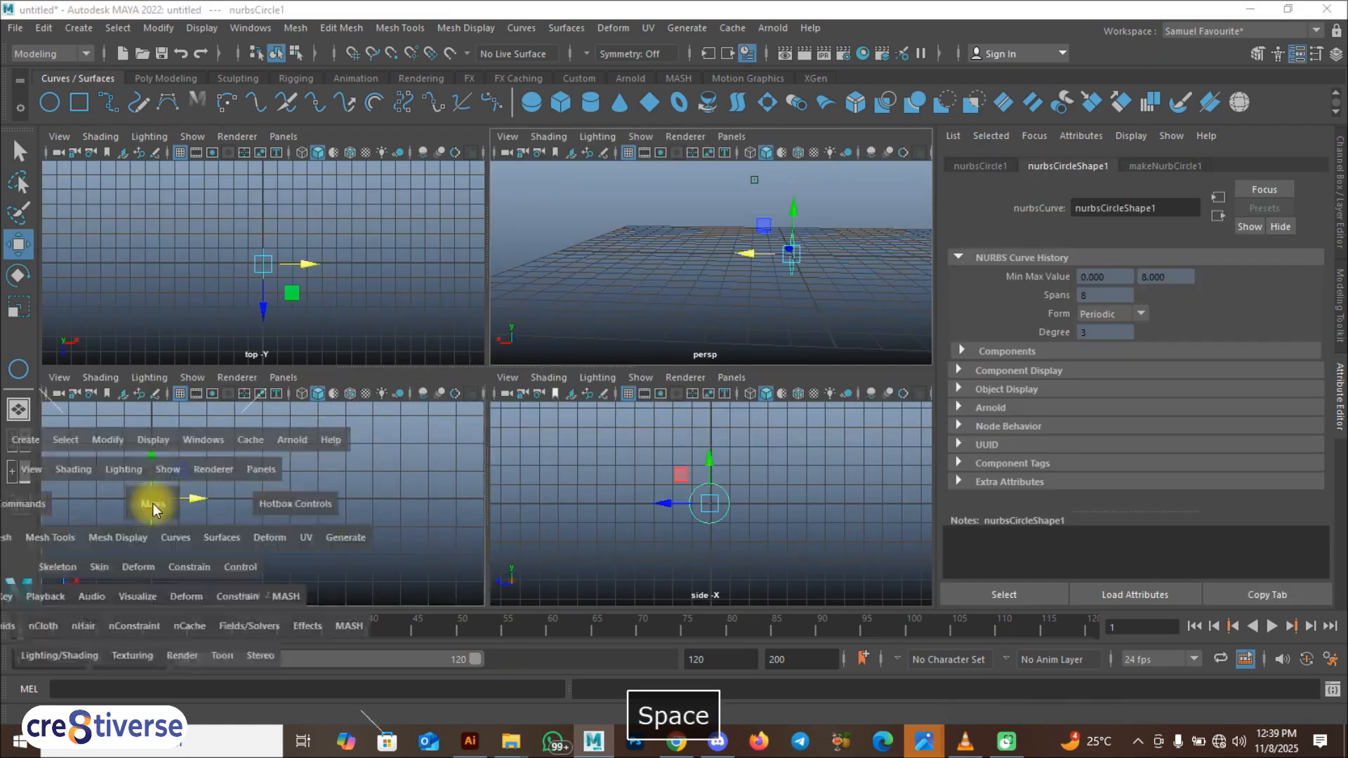
scroll(302, 406, "up", 1)
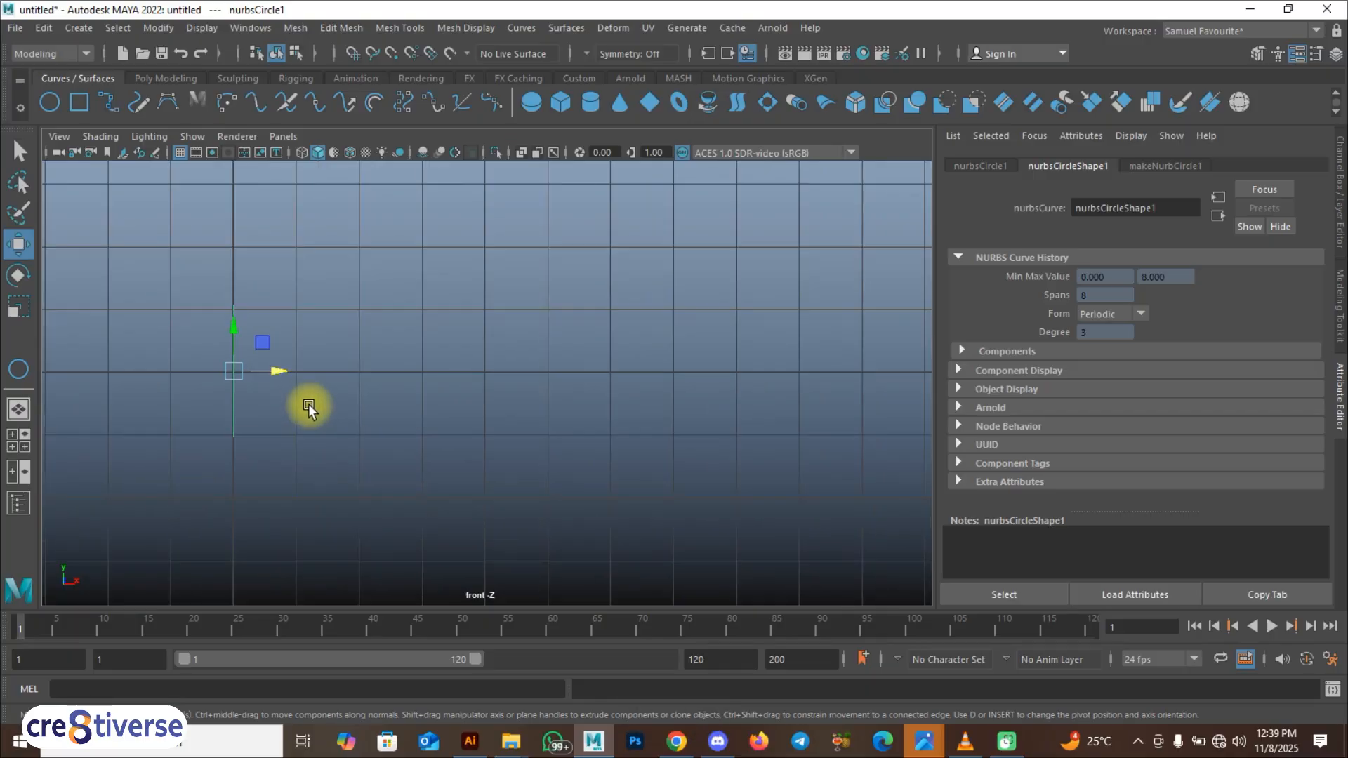
left_click(138, 105)
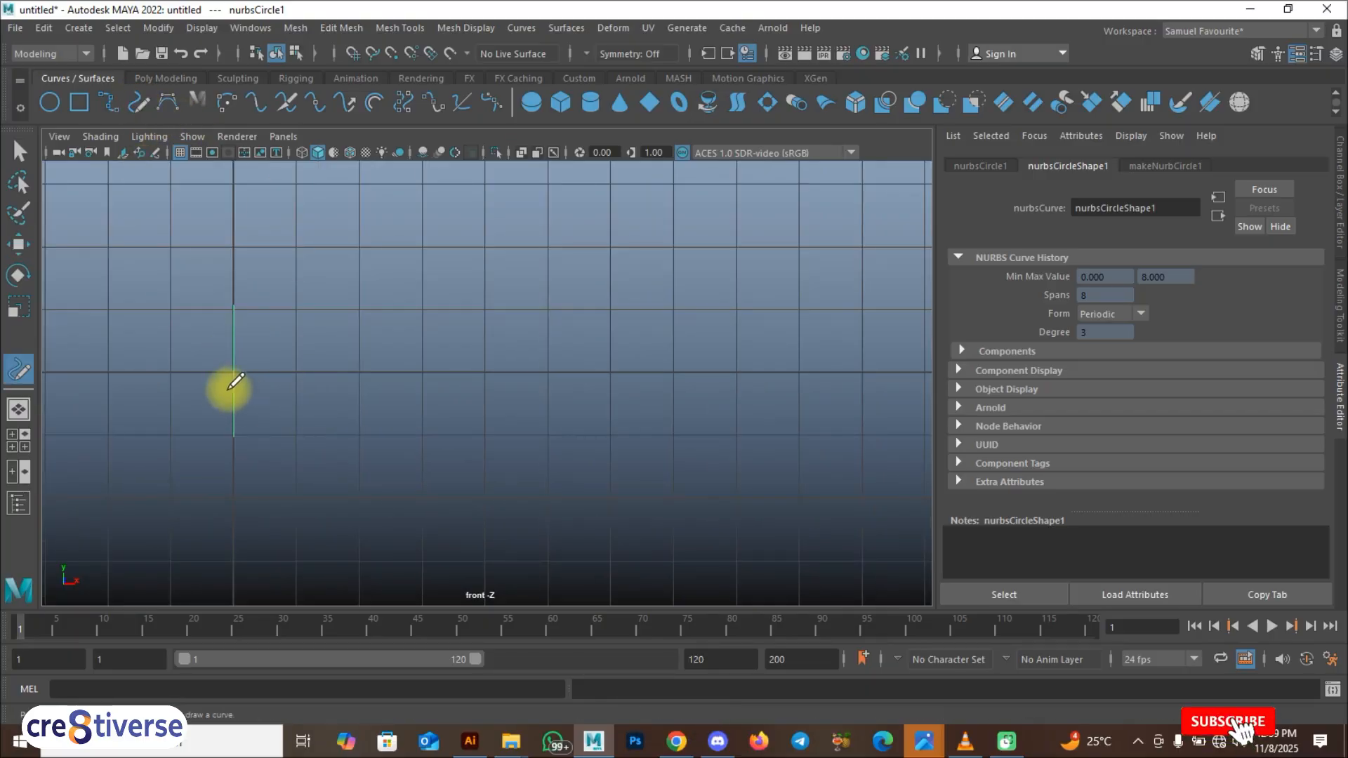
mouse_move(238, 390)
left_mouse_down()
mouse_move(295, 367)
mouse_move(337, 388)
mouse_move(377, 356)
mouse_move(421, 383)
mouse_move(469, 360)
mouse_move(523, 380)
mouse_move(577, 347)
mouse_move(638, 370)
mouse_move(730, 361)
left_mouse_up()
key("space")
key("space")
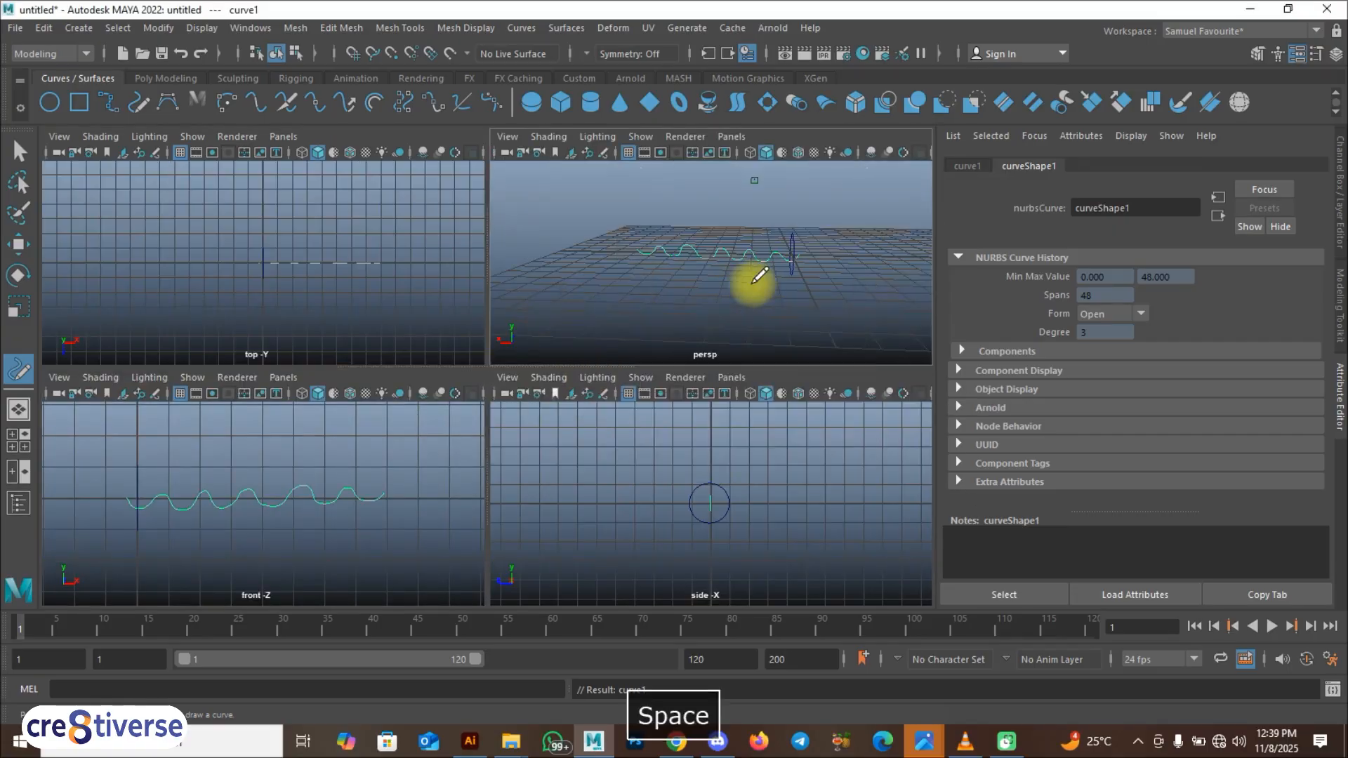
- Select the circle and the wavy curve and move them together along negative X
key("w")
left_click_drag(512, 406, 424, 262, "alt")
left_click(522, 397)
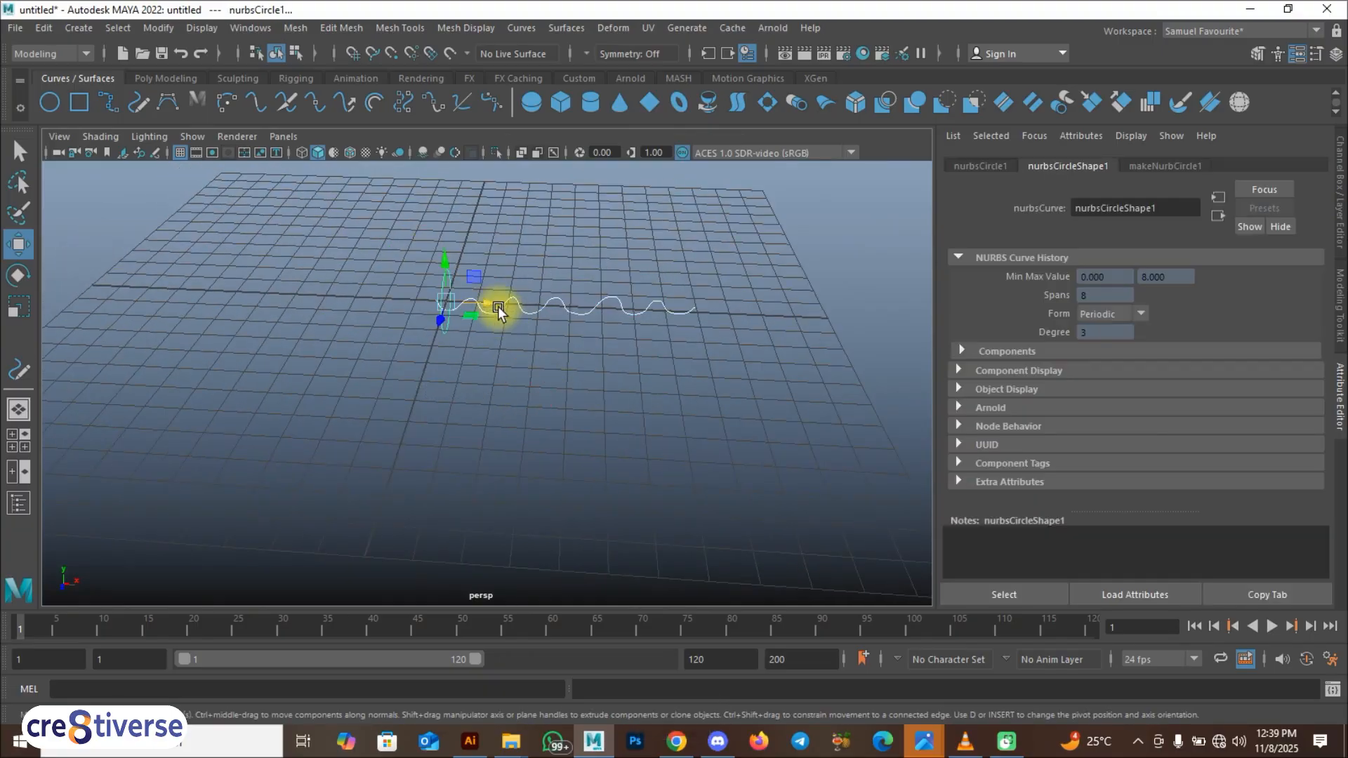
left_click_drag(481, 313, 225, 346)
right_click_drag(226, 346, 412, 340, "alt")
left_click_drag(412, 341, 362, 394, "alt")
left_click(362, 395)
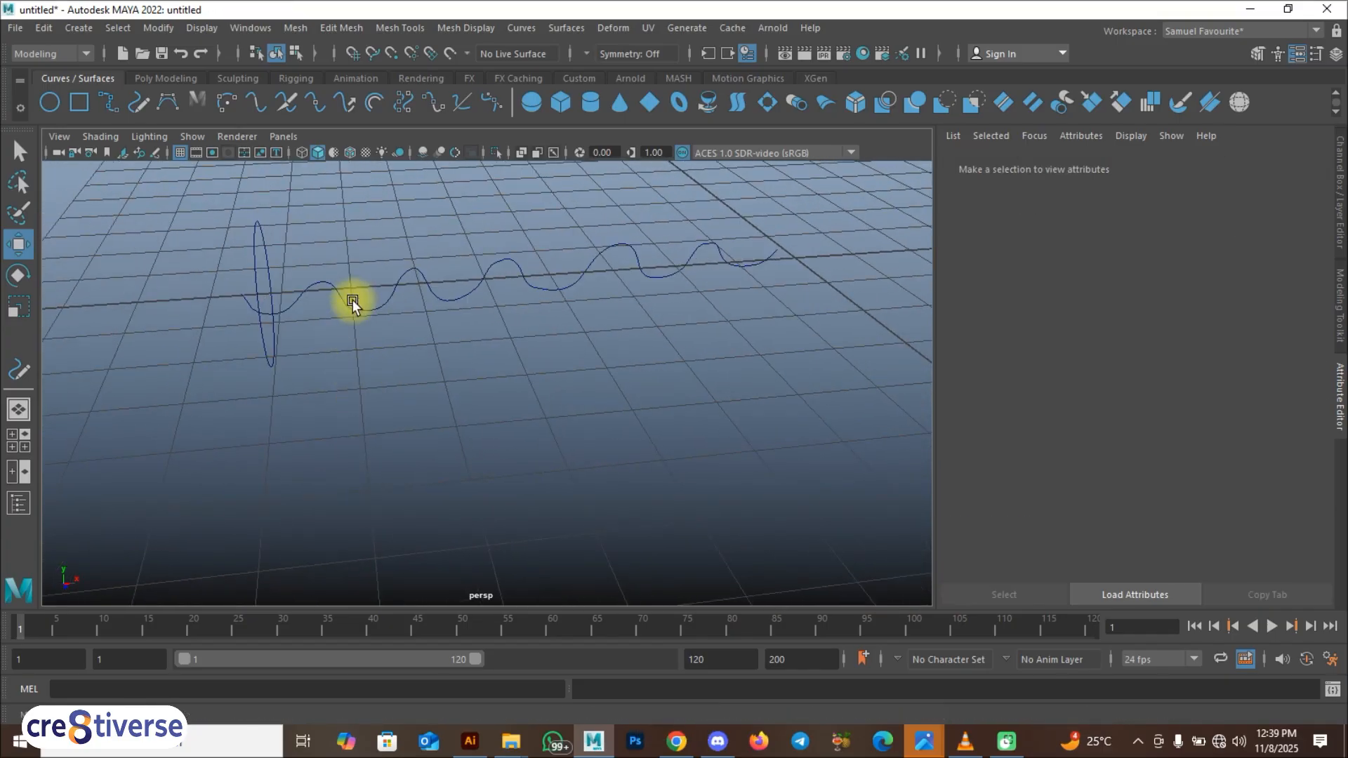
- Move the wavy curve along X so its start sits at the circle's centre
left_click_drag(410, 328, 334, 294)
left_click_drag(317, 295, 339, 300)
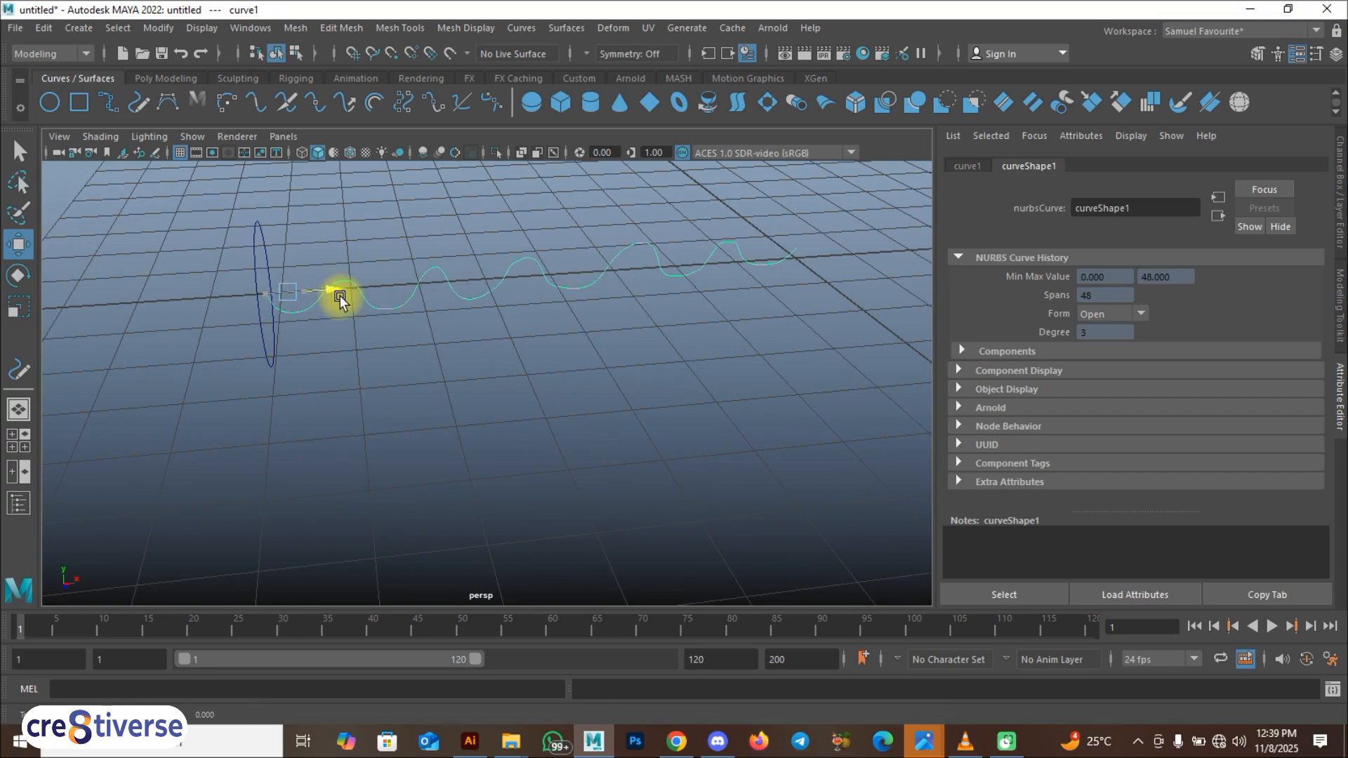
left_click(330, 406)
left_click_drag(331, 406, 304, 397, "alt")
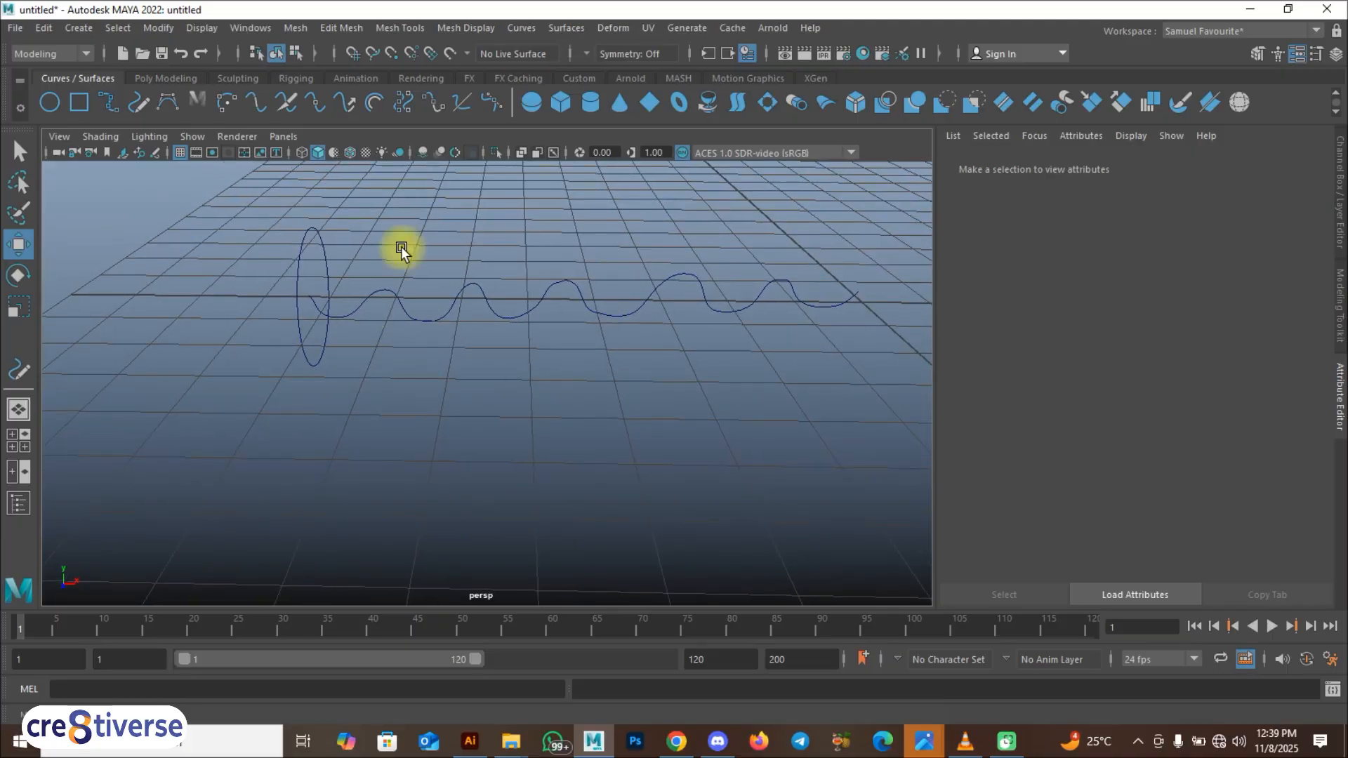
- Open the Extrude options, reset them to their defaults, and set the style to Tube
left_click(568, 28)
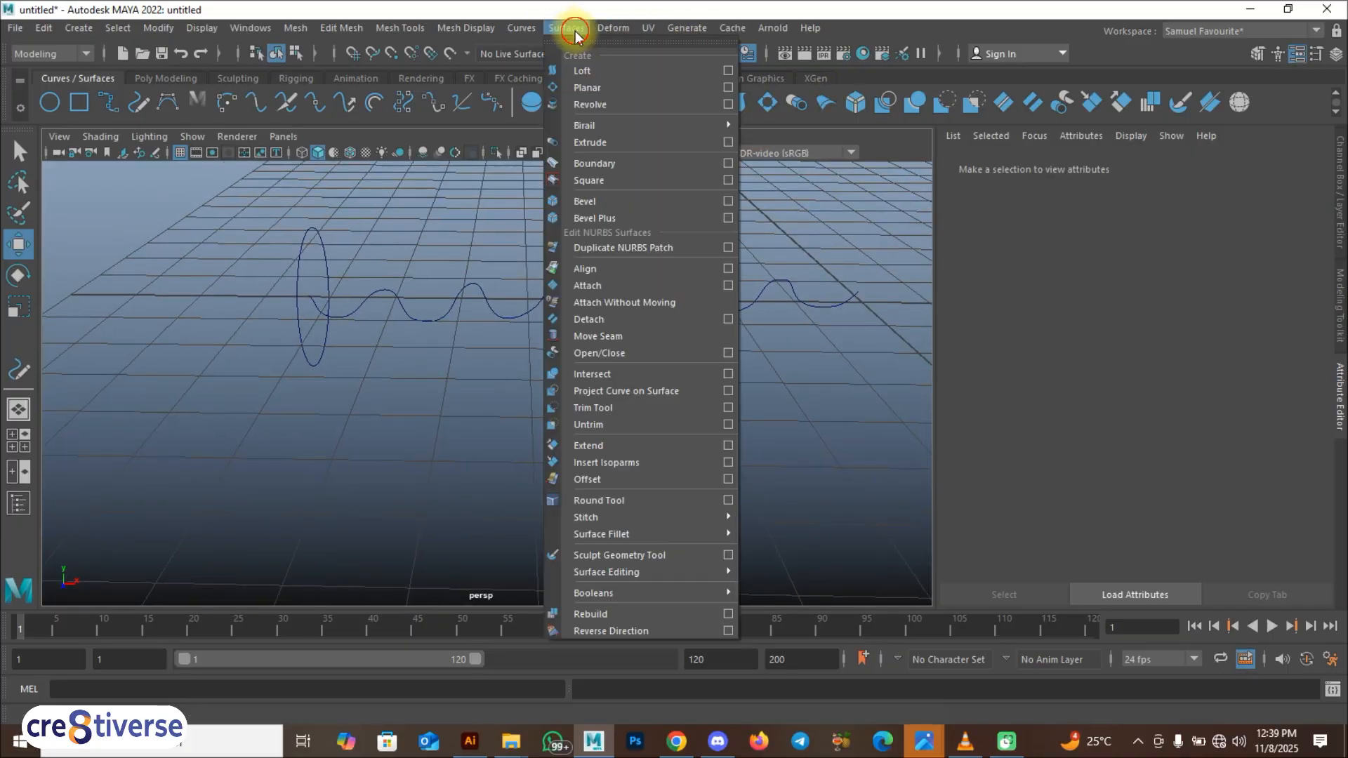
left_click(727, 142)
left_click_drag(919, 181, 987, 181)
left_click(898, 203)
left_click(914, 239)
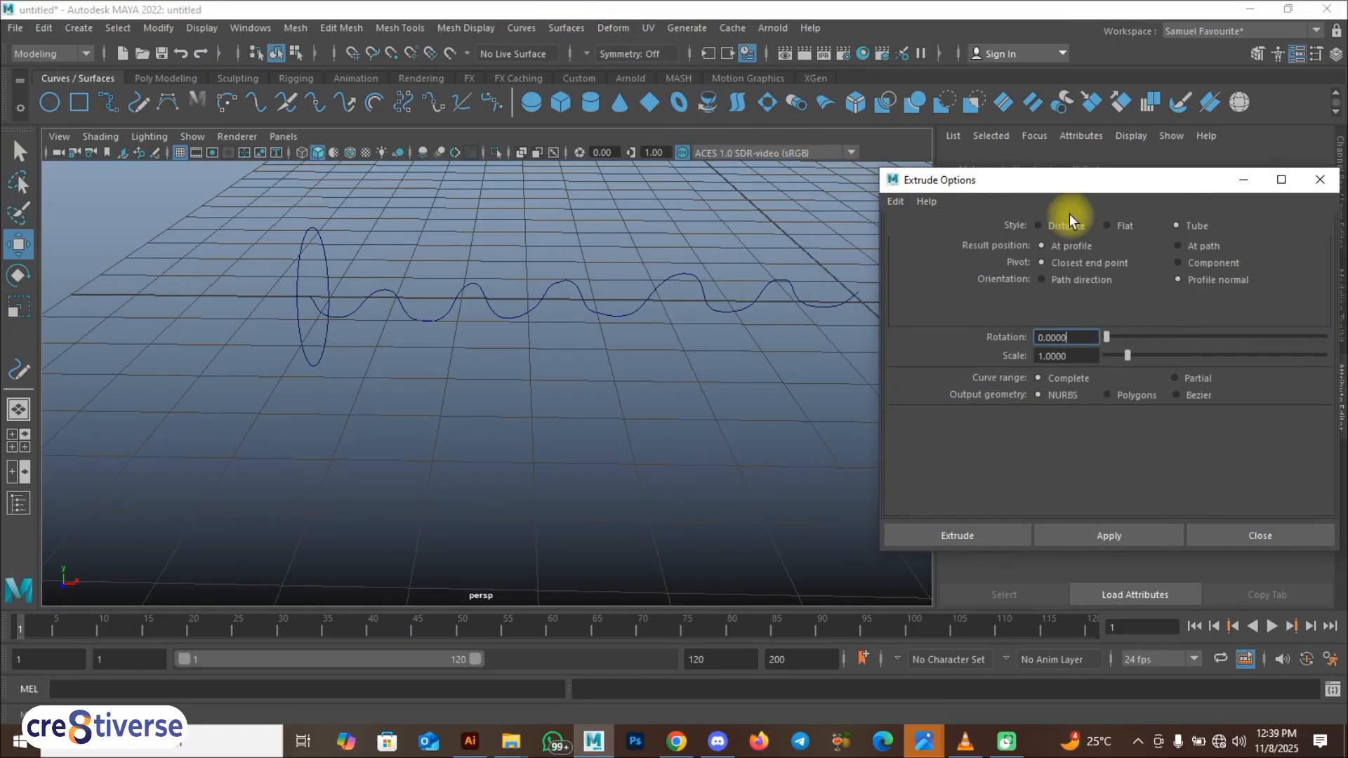
left_click_drag(1085, 179, 1060, 156)
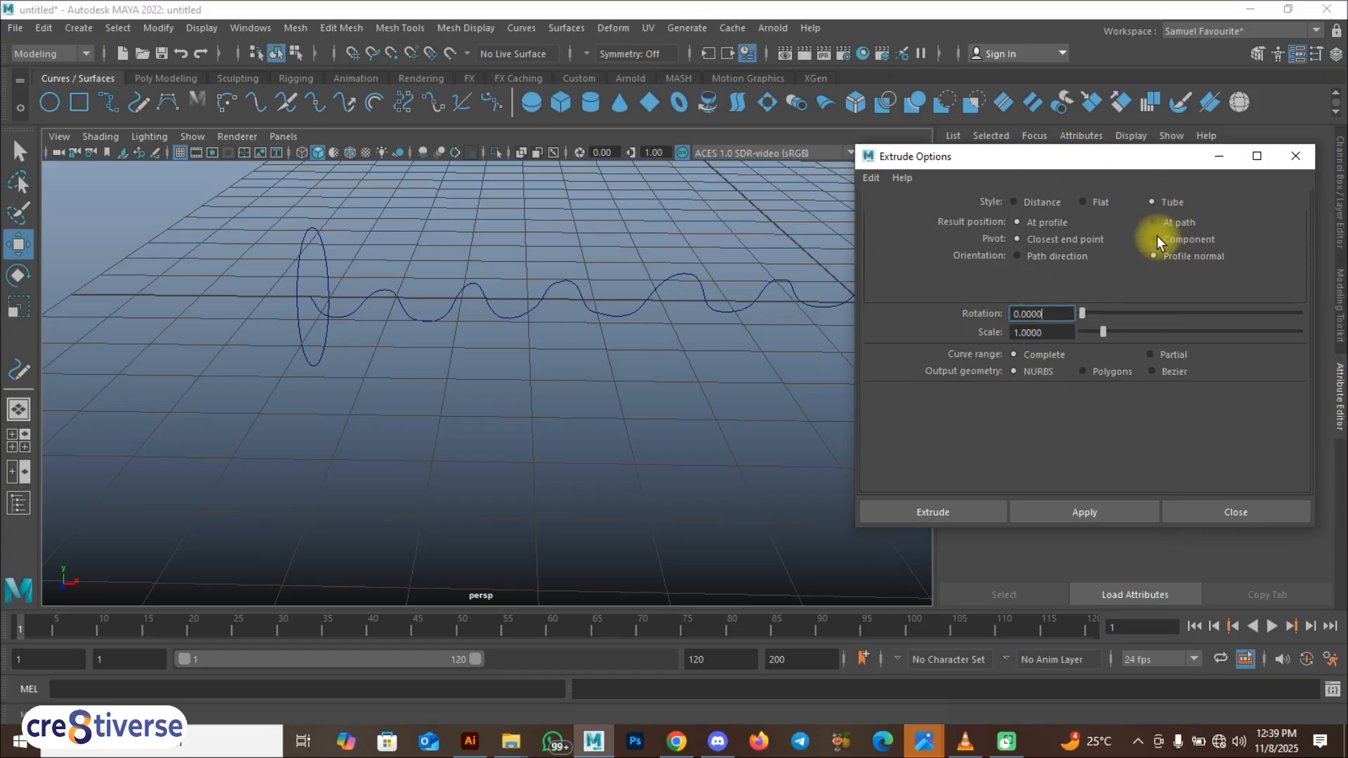
left_click(1015, 203)
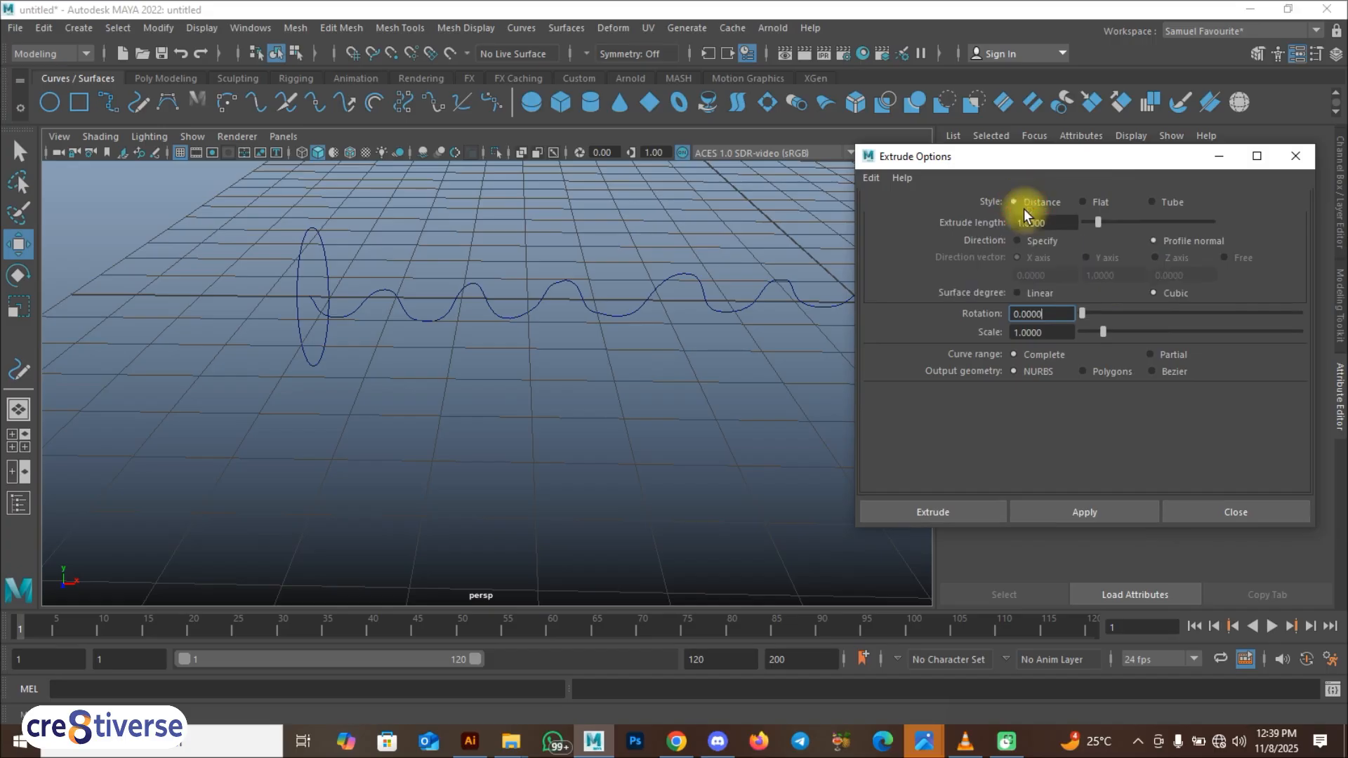
left_click(1152, 202)
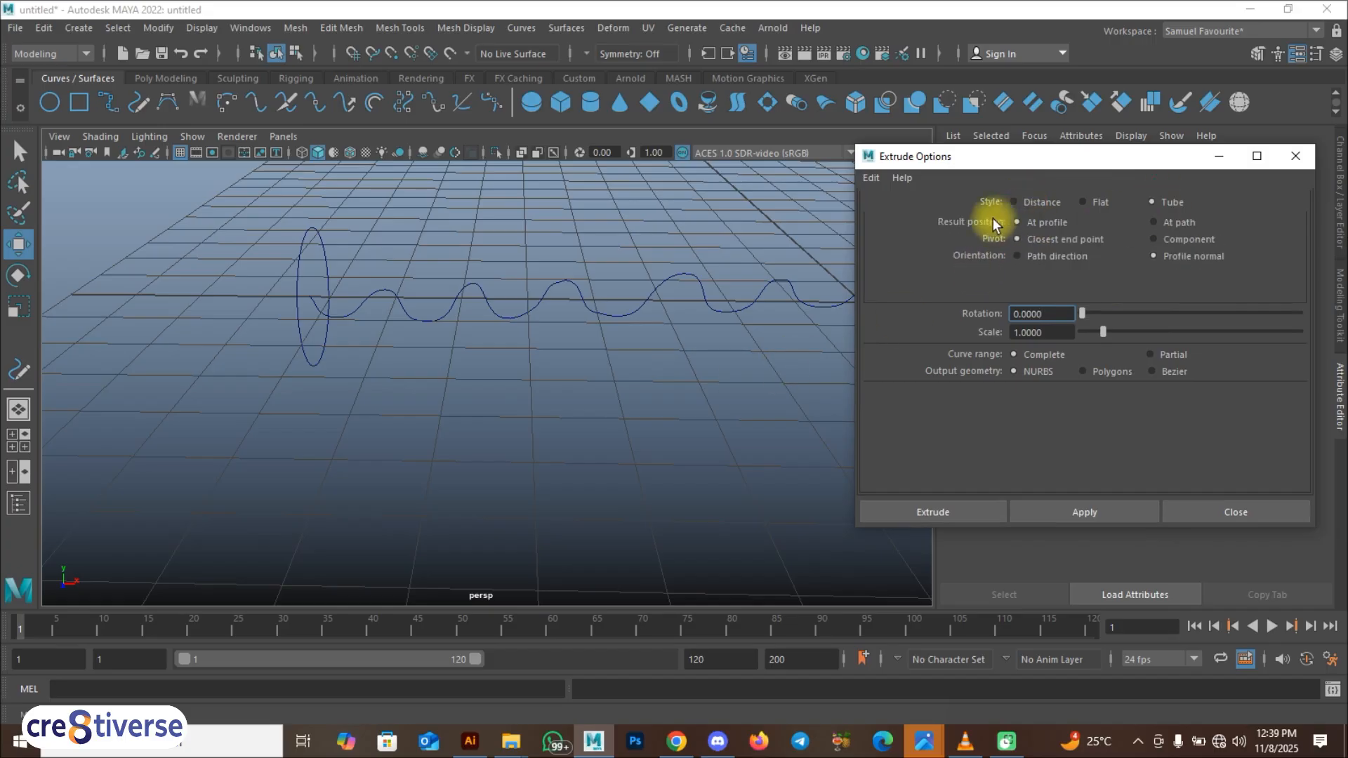
left_click_drag(1019, 163, 1123, 214)
left_click_drag(525, 229, 374, 280, "alt")
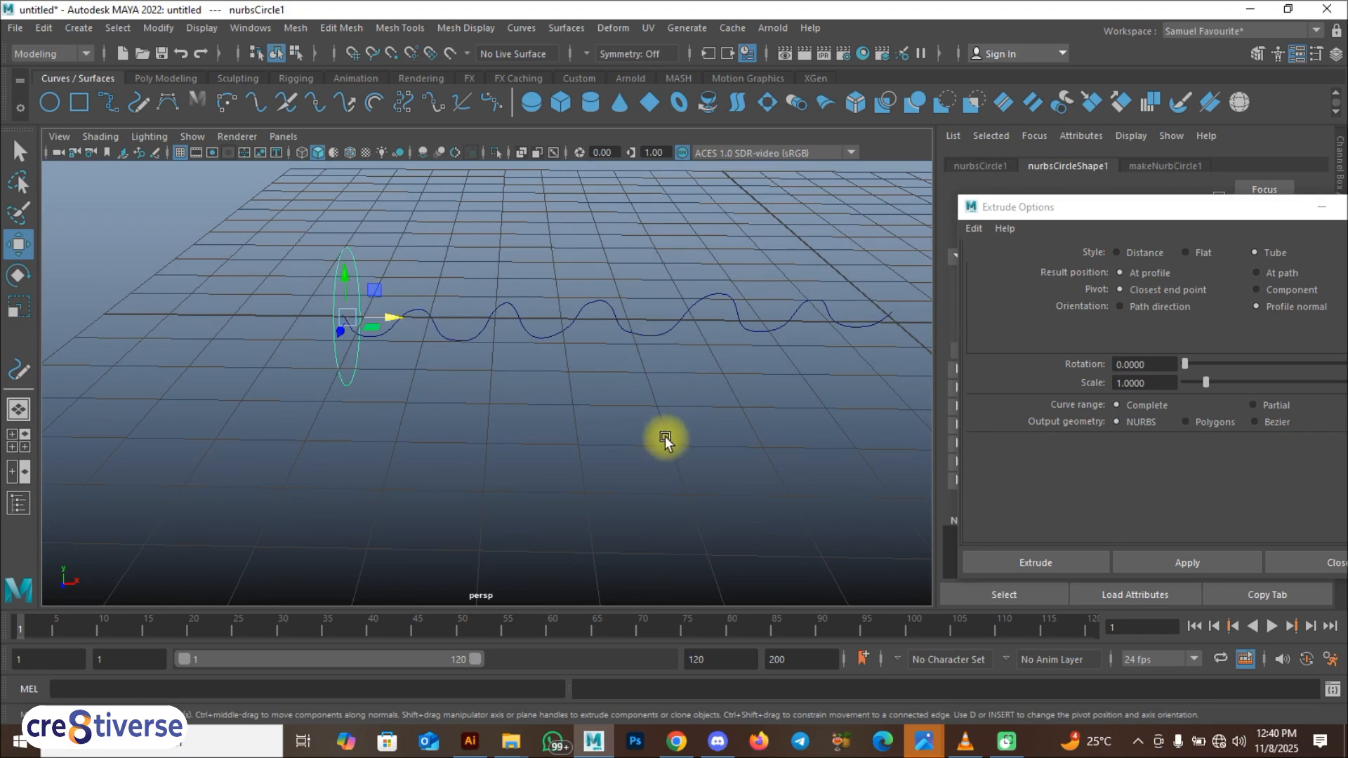
key("F9")
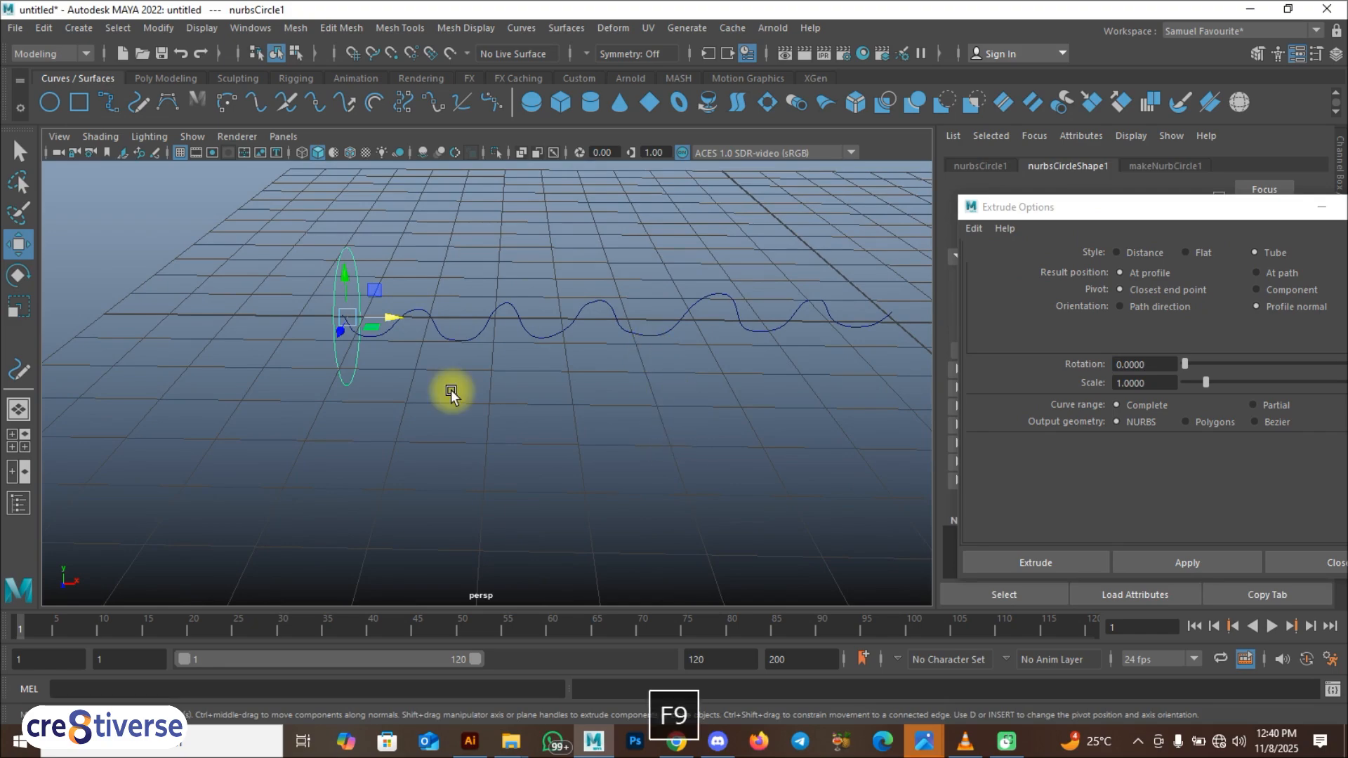
left_click(484, 466)
left_click_drag(323, 237, 415, 292)
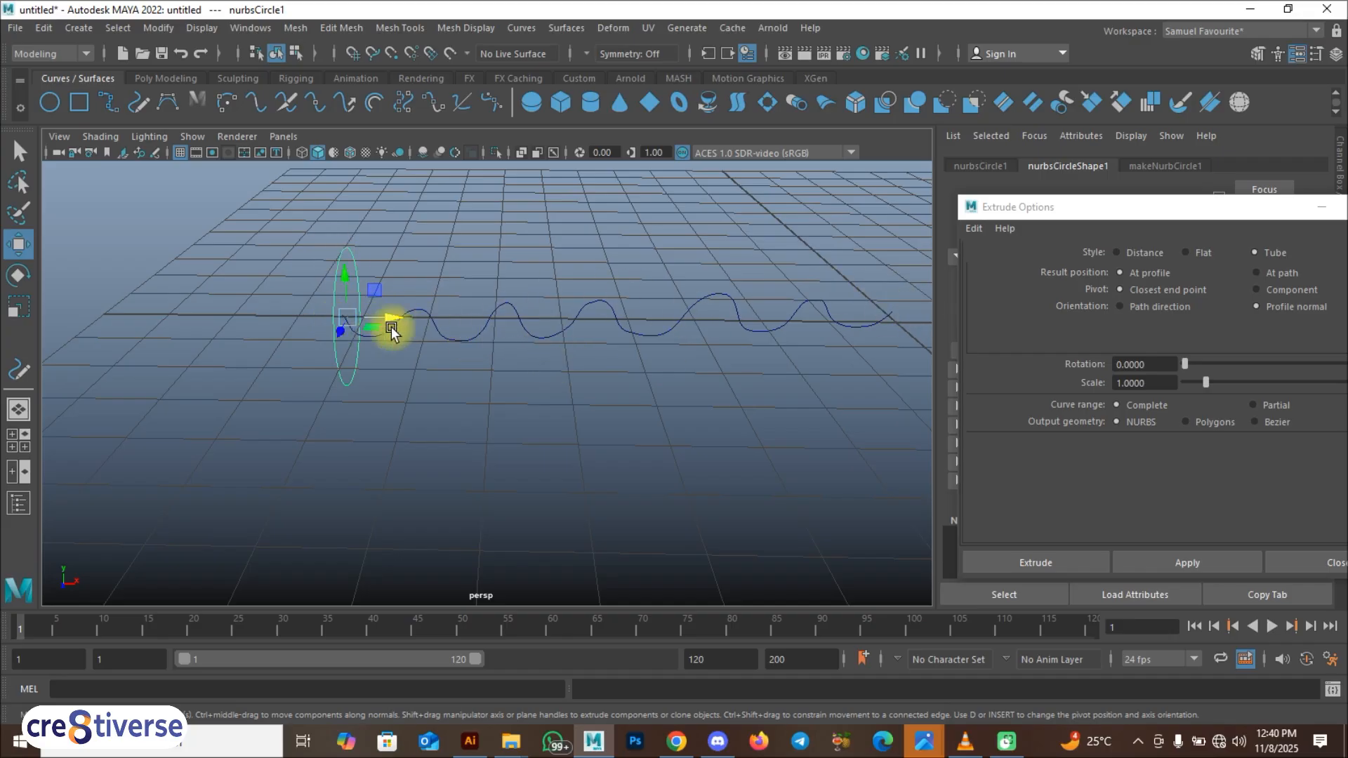
left_click(269, 228)
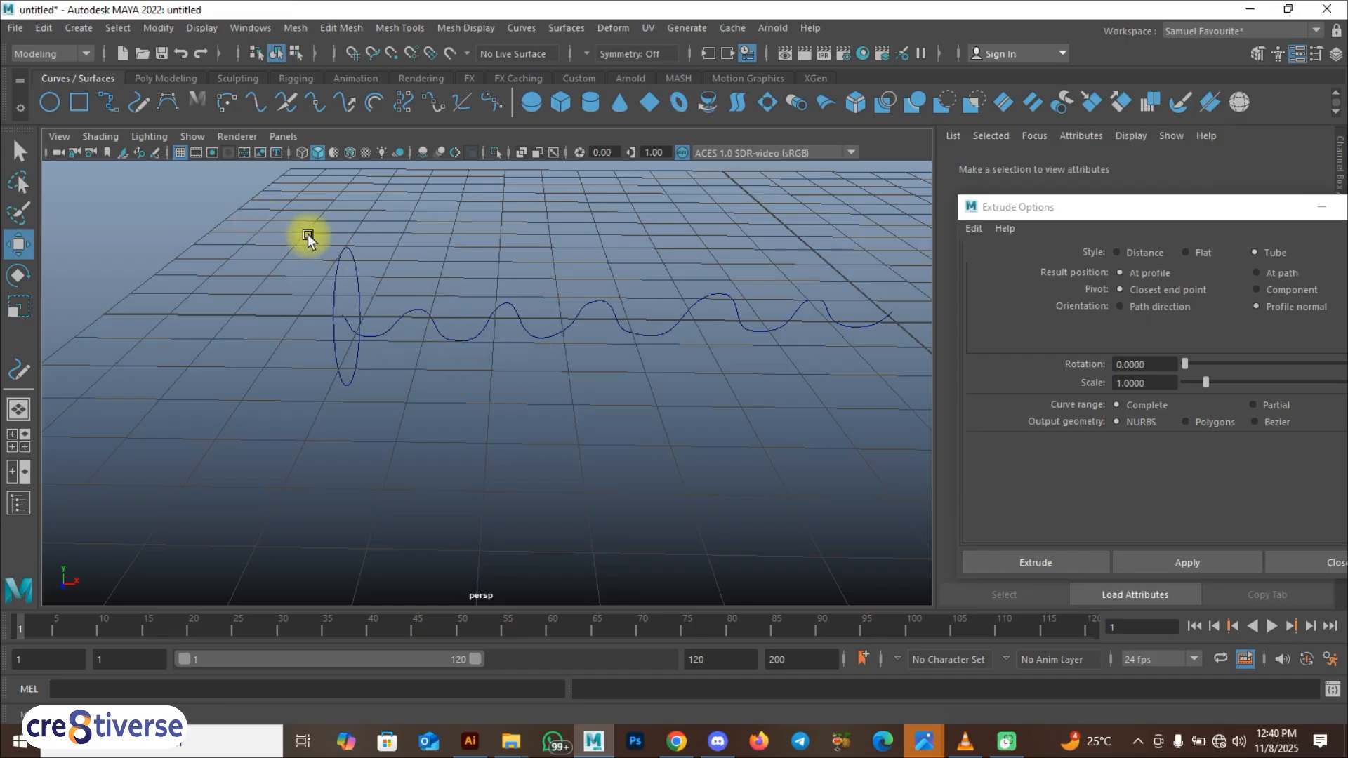
- Select the circle as profile and the wavy curve as path, extrude a NURBS tube at the profile, and close the Extrude options
left_click_drag(364, 270, 390, 309)
left_click(537, 347, "shift")
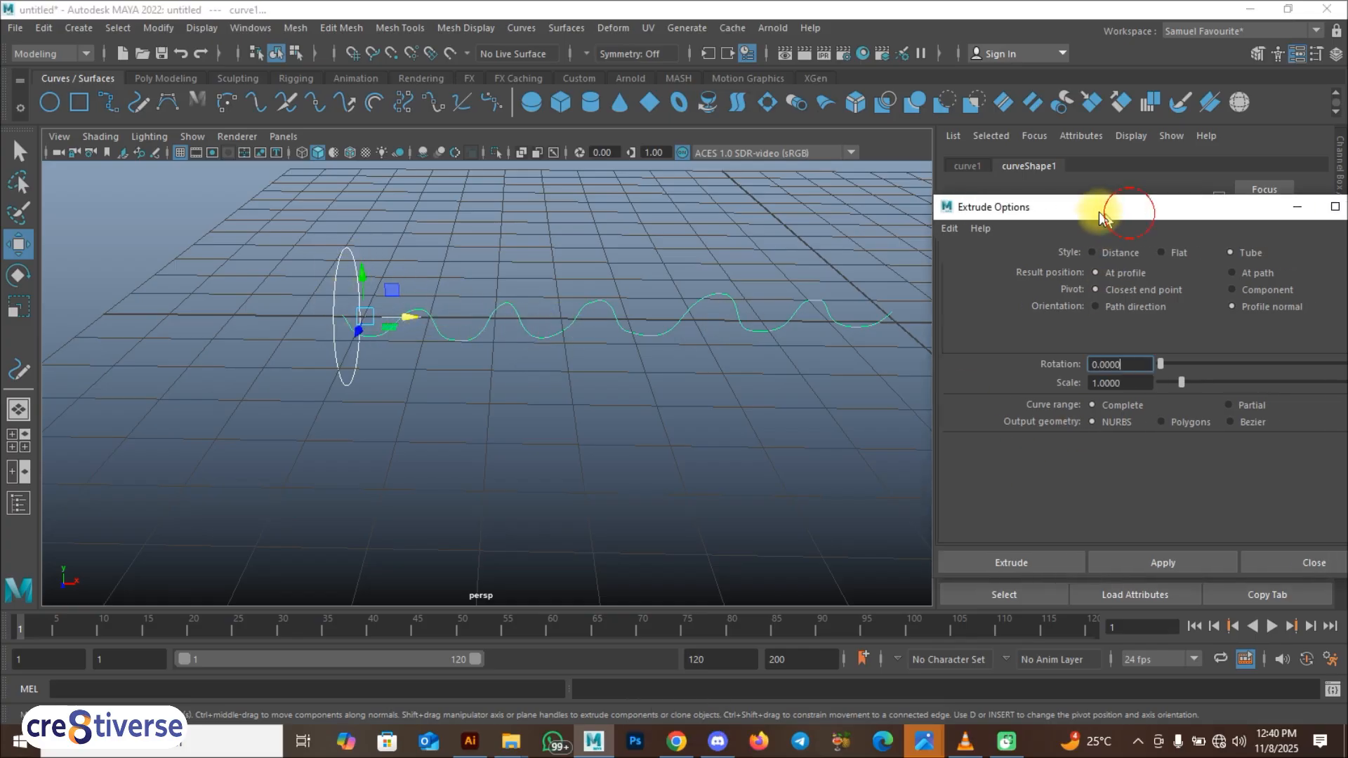
left_click_drag(1123, 212, 1058, 171)
left_click(1123, 518)
left_click_drag(557, 341, 618, 407, "alt")
scroll(592, 335, "down", 6)
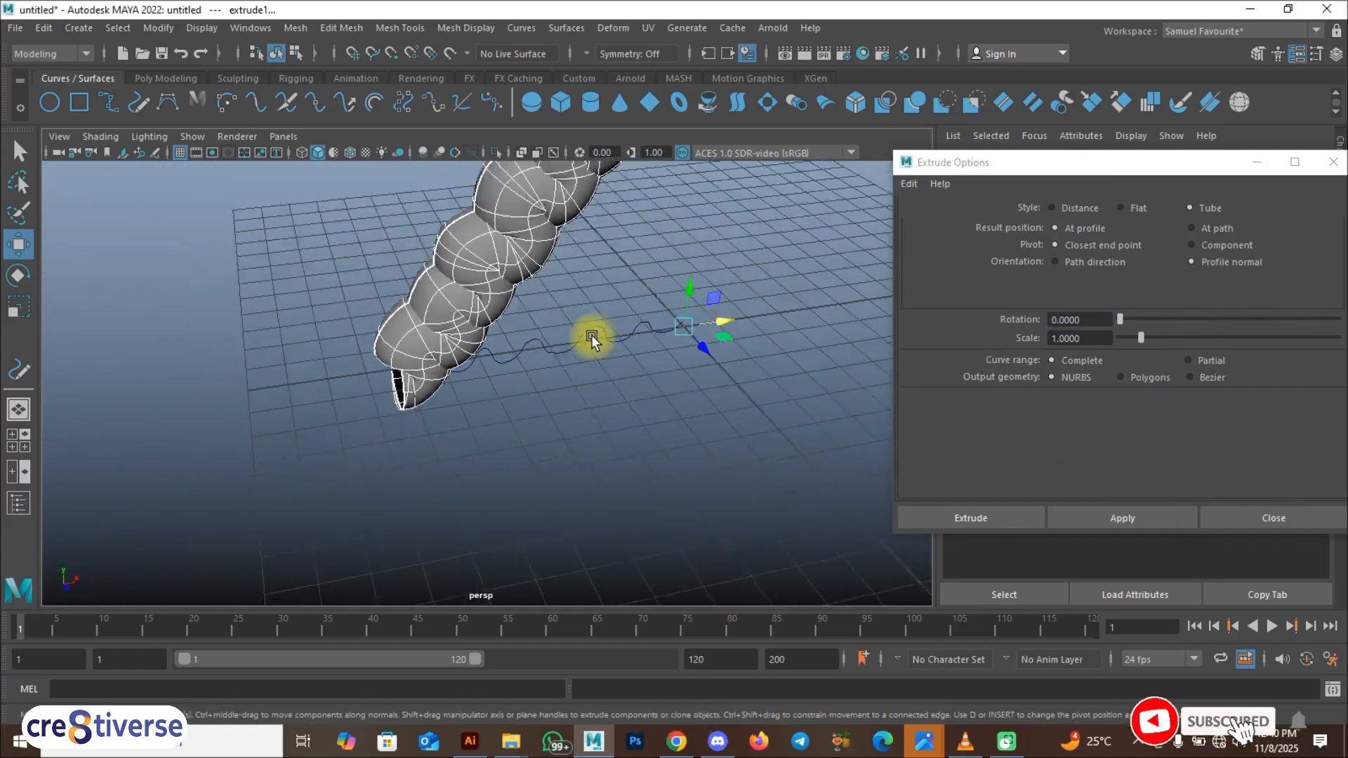
left_click_drag(586, 365, 542, 340, "alt")
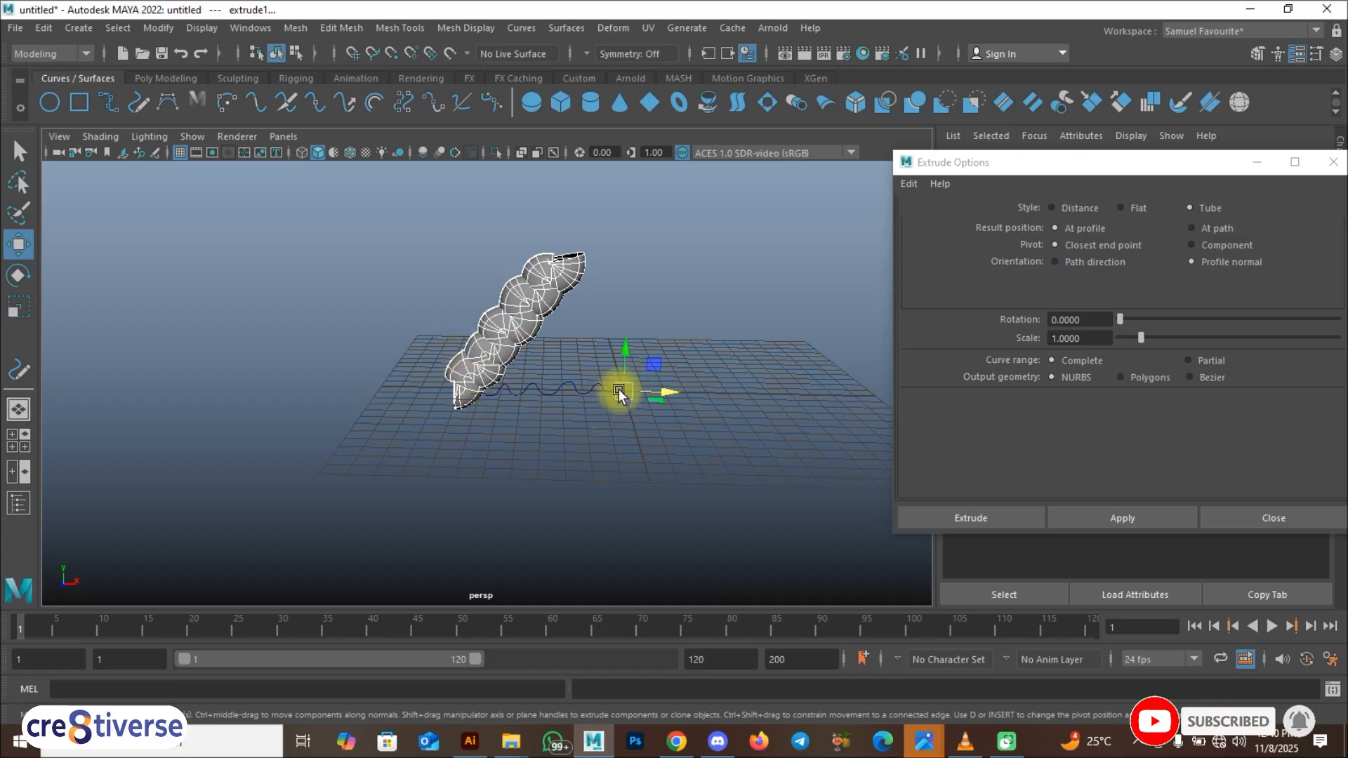
left_click_drag(1088, 163, 966, 149)
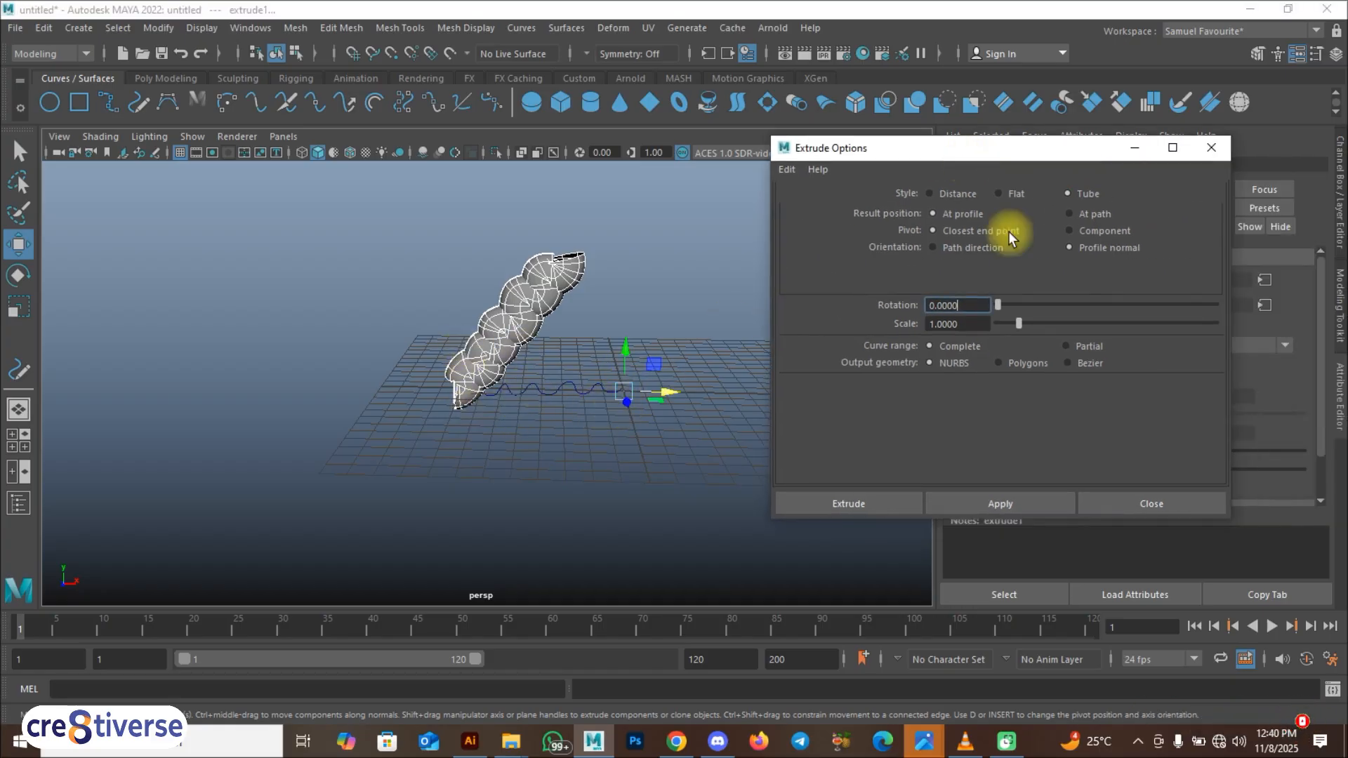
left_click(1155, 503)
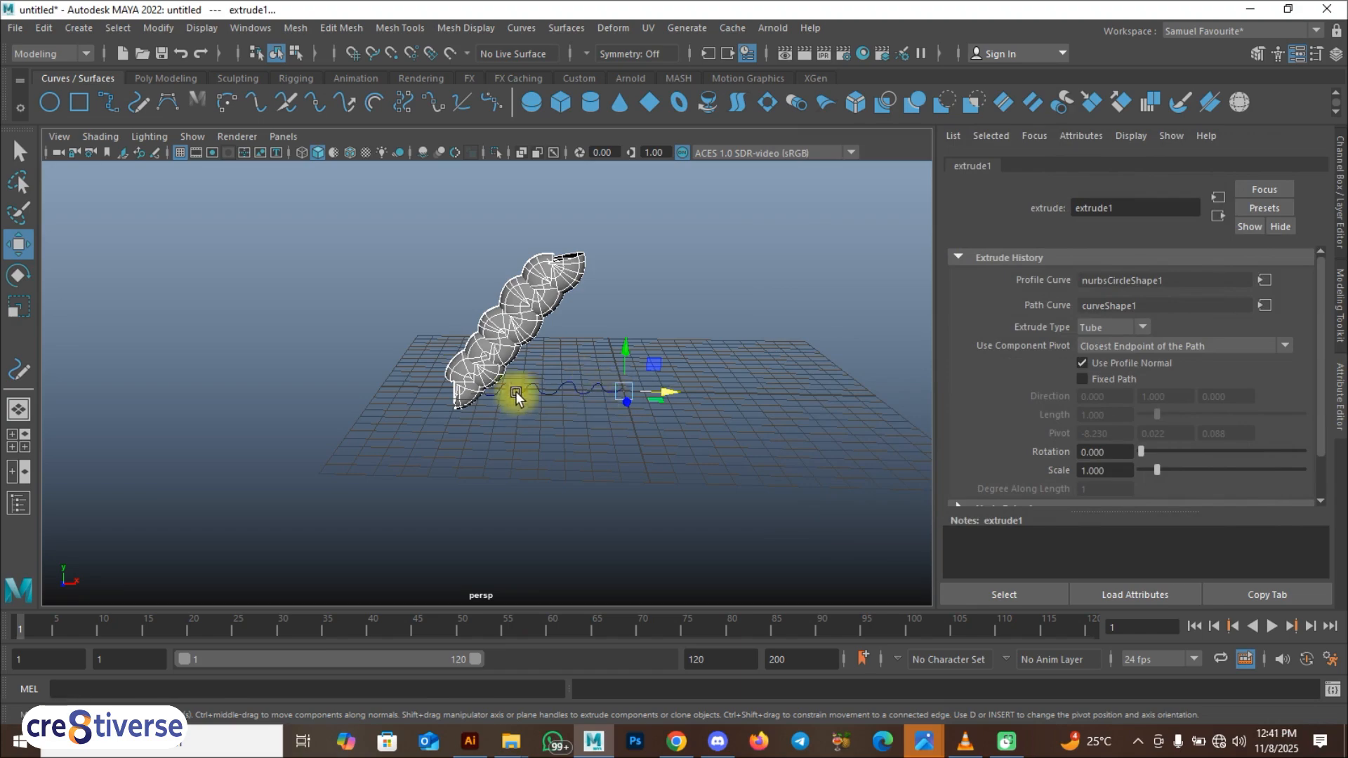
- Turn off Use Profile Normal in the extrude history of the tube
scroll(547, 277, "up", 3)
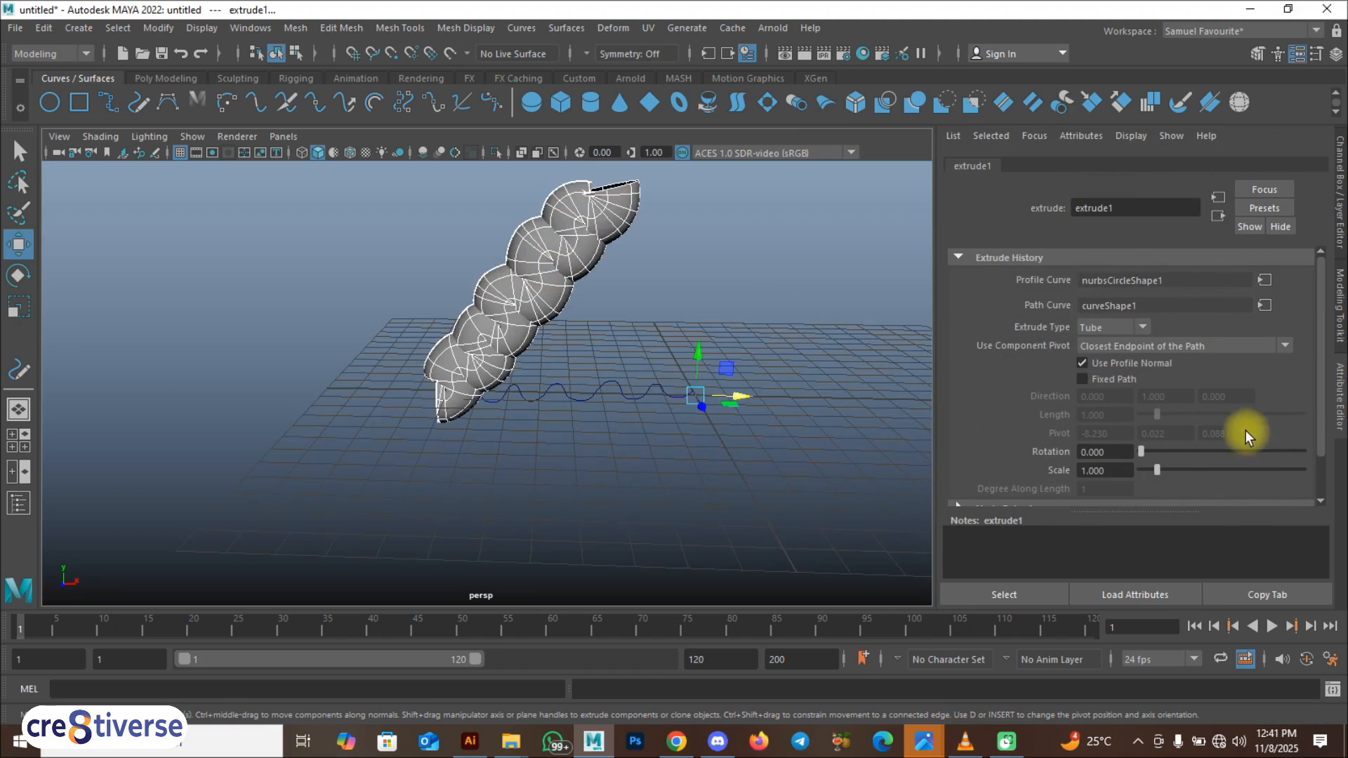
left_click(1342, 395)
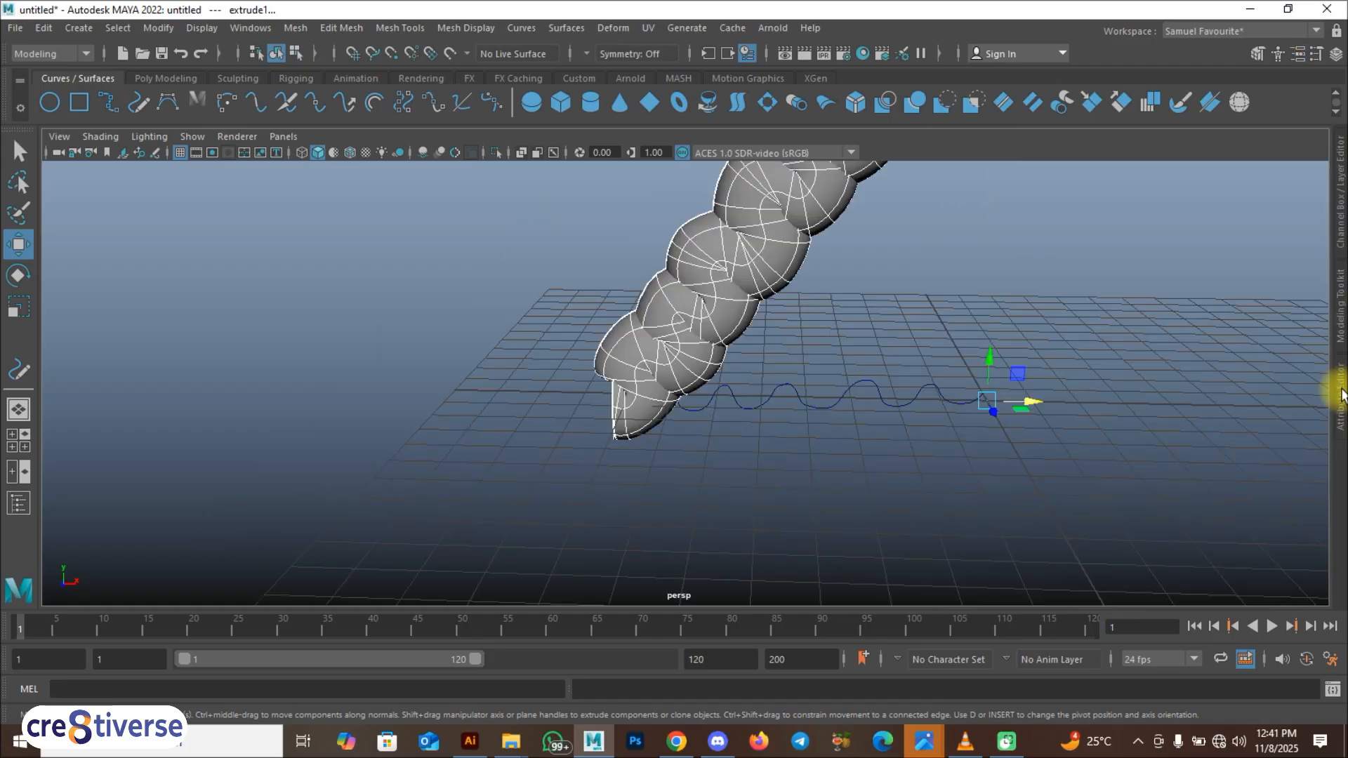
left_click(1342, 395)
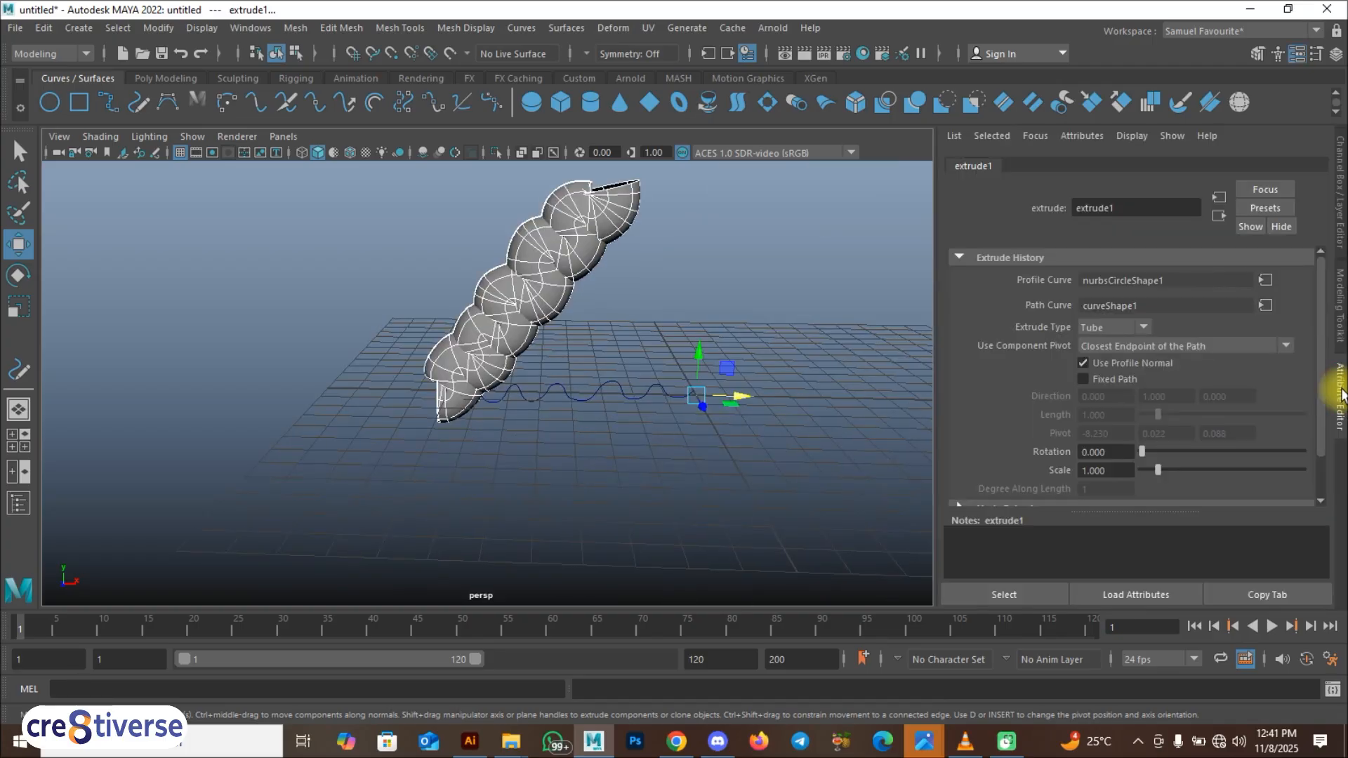
left_click(1083, 363)
mouse_move(688, 452)
left_mouse_down("alt")
mouse_move(788, 424)
mouse_move(685, 453)
left_mouse_up("alt")
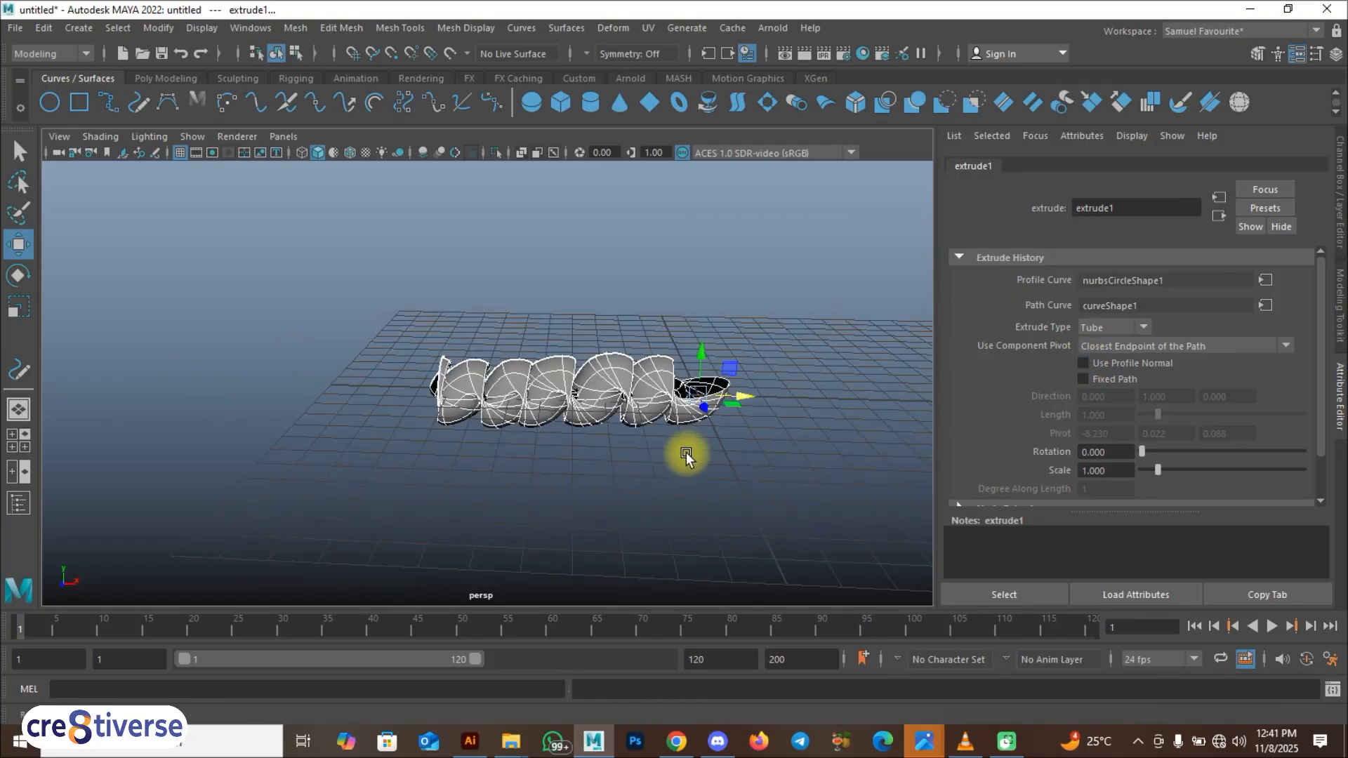
- Select the extruded tube surface and move it back along Z, away from its profile and path curves
left_click(660, 479)
left_click(554, 365)
left_click_drag(641, 412, 655, 223, "alt")
left_click_drag(584, 469, 641, 448, "alt")
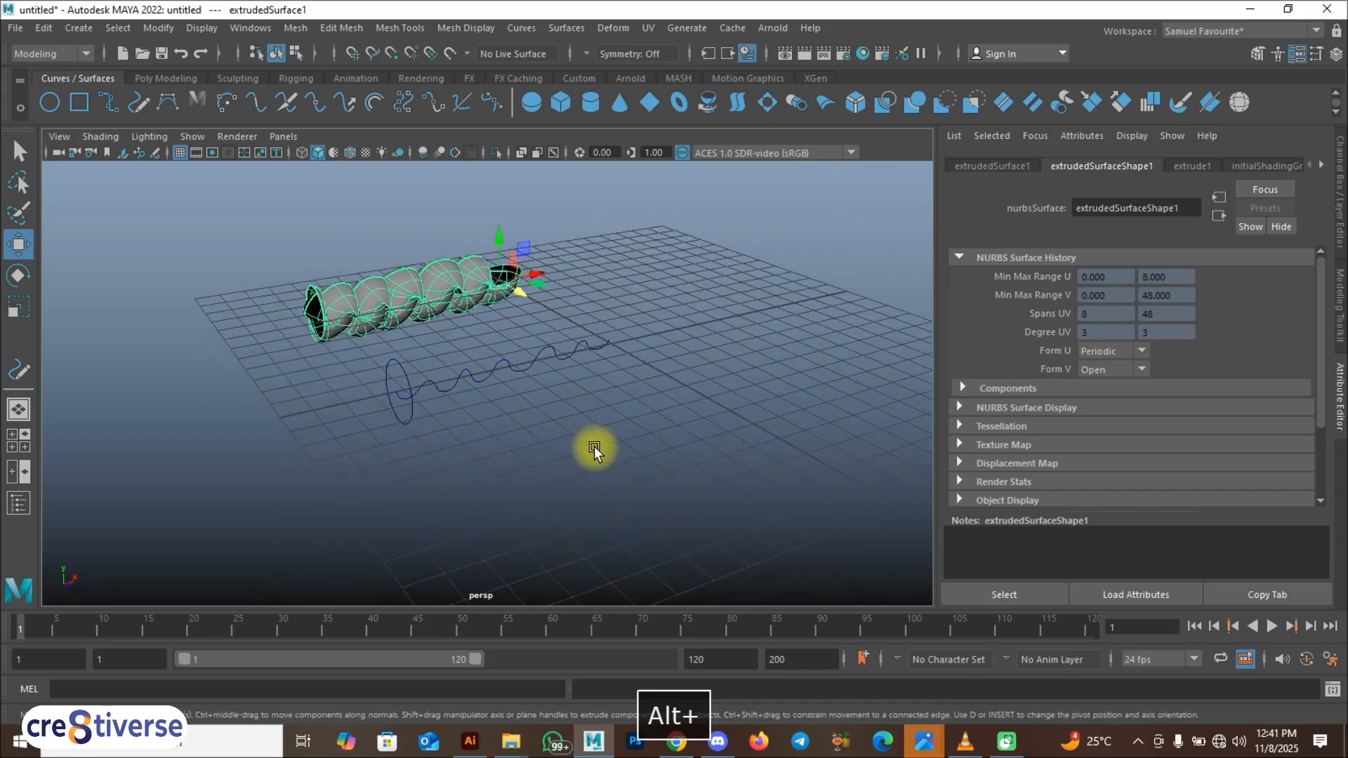
- Select the circle profile and scale it to adjust the extruded tube's thickness
left_click_drag(386, 373, 353, 425, "alt")
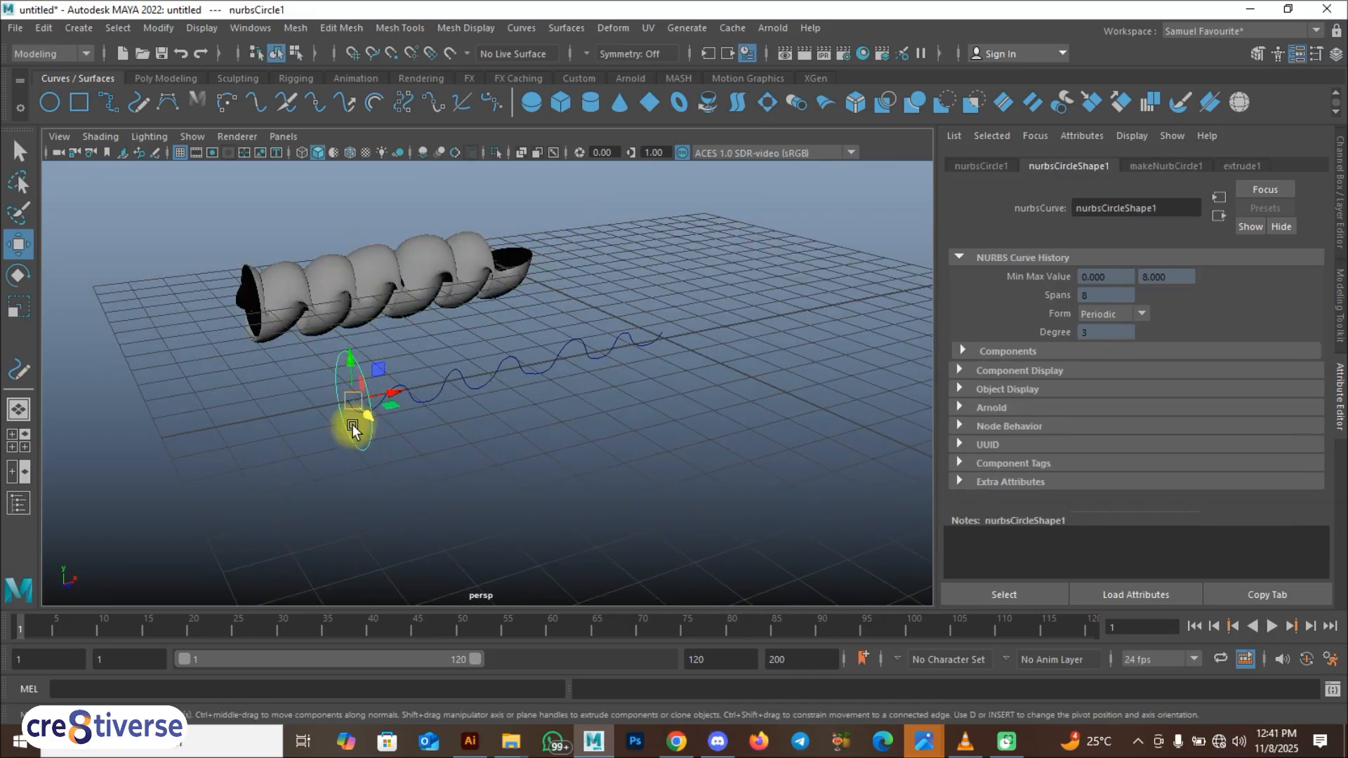
left_click(406, 461)
left_click_drag(353, 367, 322, 463)
key("r")
left_click_drag(439, 412, 486, 391, "alt")
- Show the path curve's control vertices and pull the ones at the second crest from the circle down along Y
left_click(511, 429)
right_click(512, 425)
left_click(414, 327)
scroll(473, 446, "up", 2)
scroll(476, 445, "up", 1)
left_click_drag(428, 376, 525, 414)
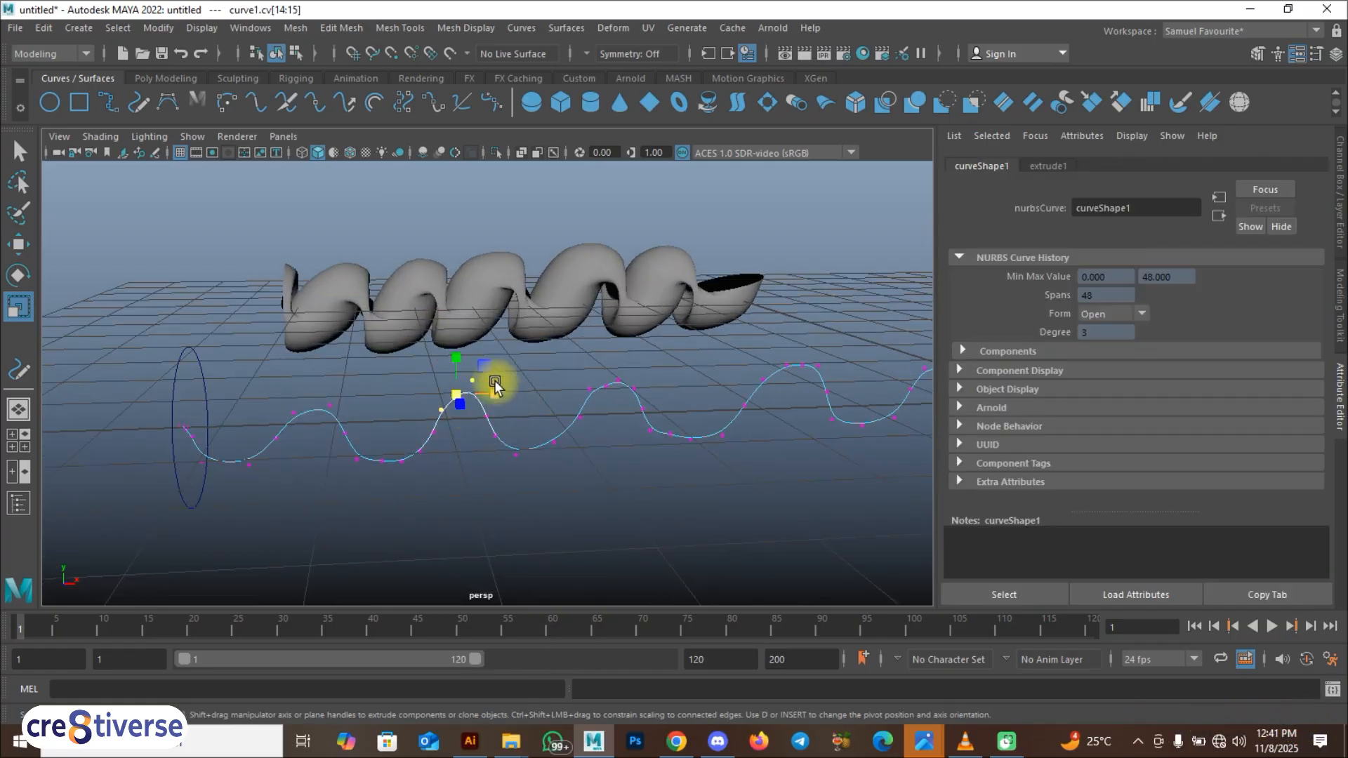
key("w")
left_click_drag(458, 365, 460, 385)
- Select control vertices along the path curve's middle waves and shift them up and down along Y
left_click_drag(572, 511, 692, 408, "alt")
left_click_drag(646, 355, 647, 366)
left_click_drag(780, 481, 667, 441)
left_click_drag(723, 397, 723, 388)
middle_click_drag(722, 380, 565, 440, "alt")
left_click_drag(639, 365, 765, 398)
left_click_drag(680, 343, 680, 355)
- Adjust the control vertices of the path curve's last waves along Y to reshape the tube's far end
middle_click_drag(737, 430, 737, 380, "alt")
left_click_drag(731, 361, 807, 406)
left_click_drag(761, 342, 761, 357)
left_click_drag(744, 459, 687, 382)
left_click_drag(874, 443, 772, 419)
left_click_drag(835, 376, 835, 376)
- Return to object selection, select the circle and the wavy path curve, and delete them
left_click_drag(418, 467, 460, 445, "alt")
left_click_drag(173, 385, 339, 421)
right_click_drag(424, 412, 494, 305)
left_click(526, 454)
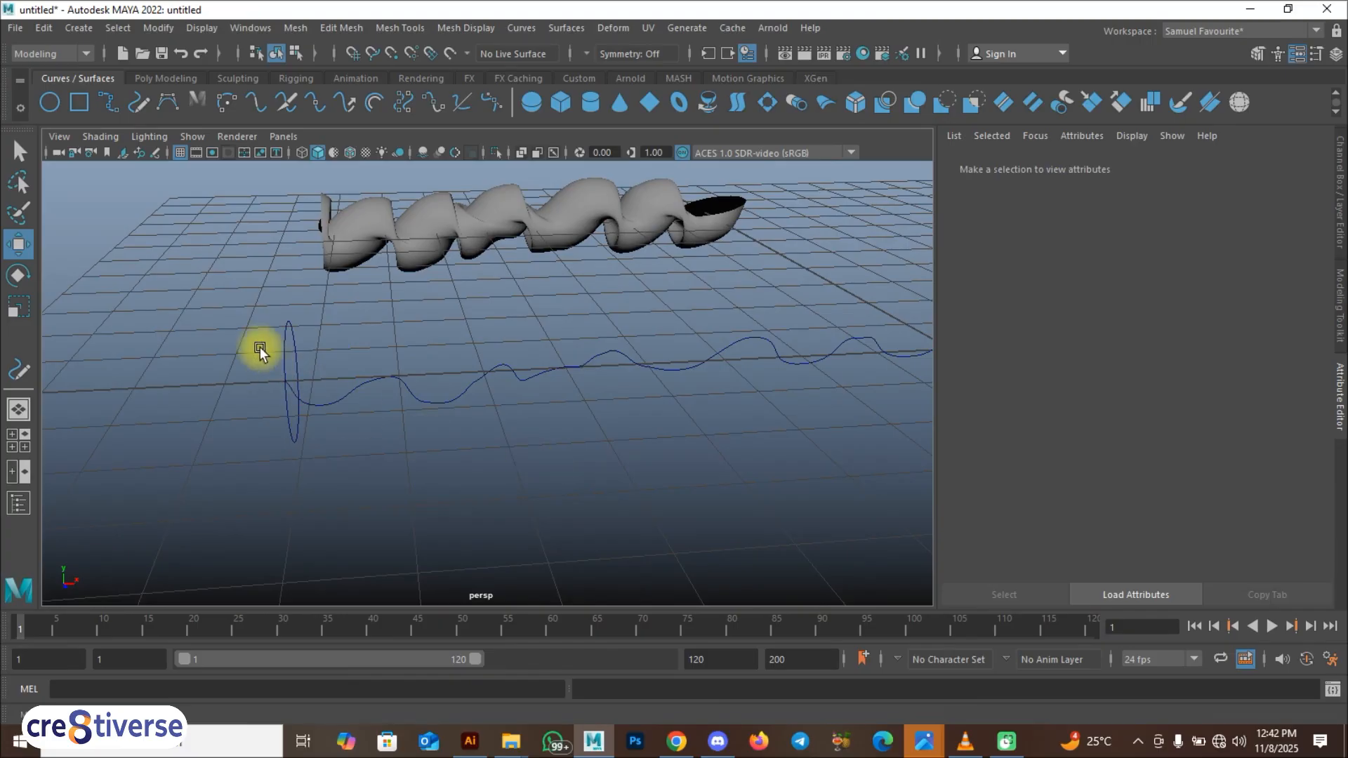
left_click_drag(460, 472, 356, 430, "alt")
left_click_drag(286, 349, 836, 441)
key("BackSpace")
left_click_drag(563, 317, 504, 432, "alt")
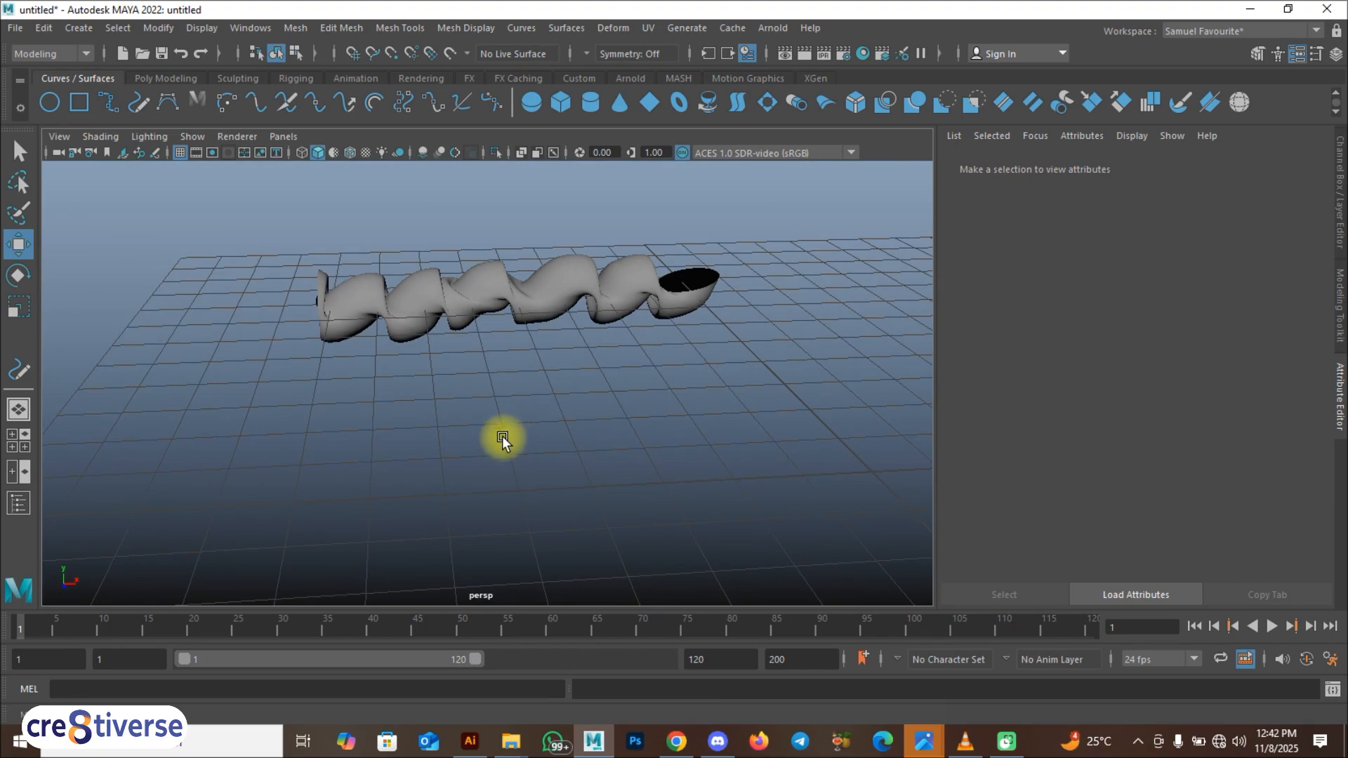
left_click(571, 27)
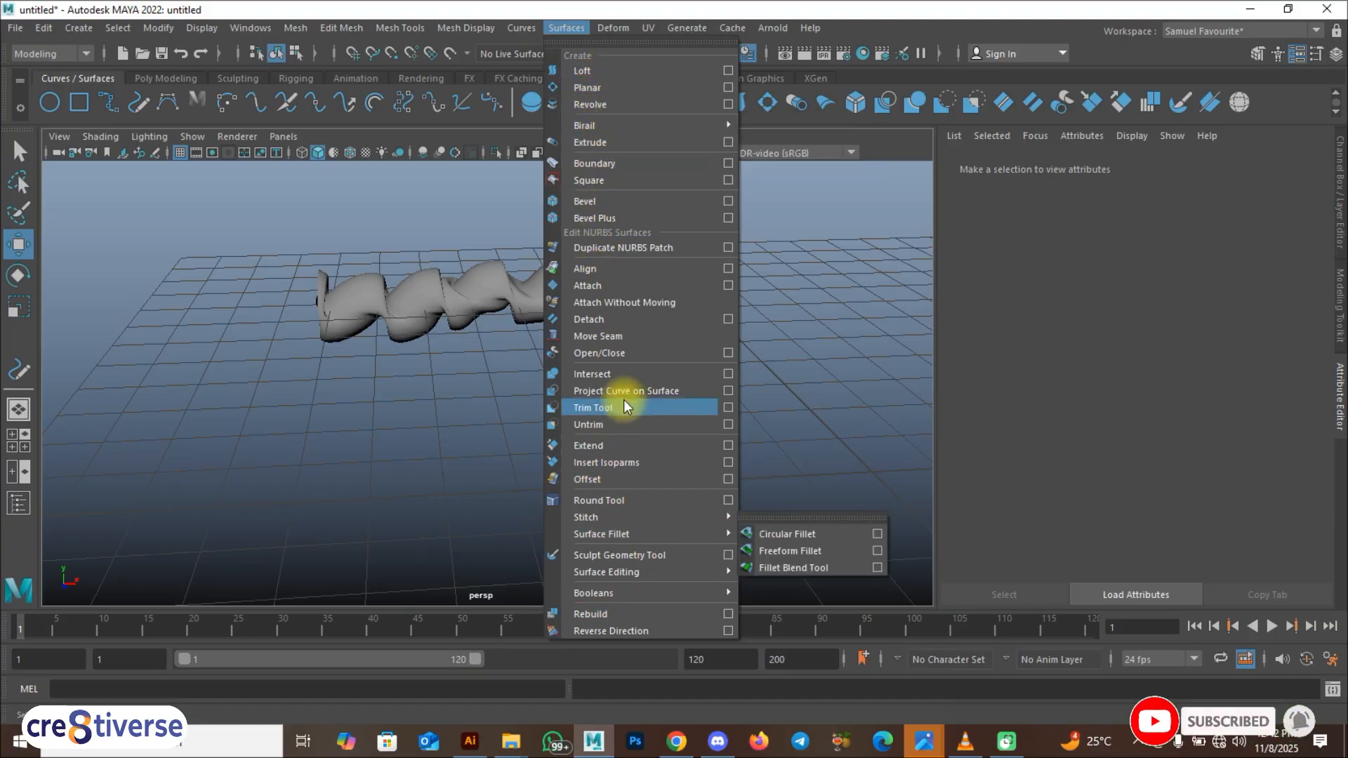
left_click(616, 341)
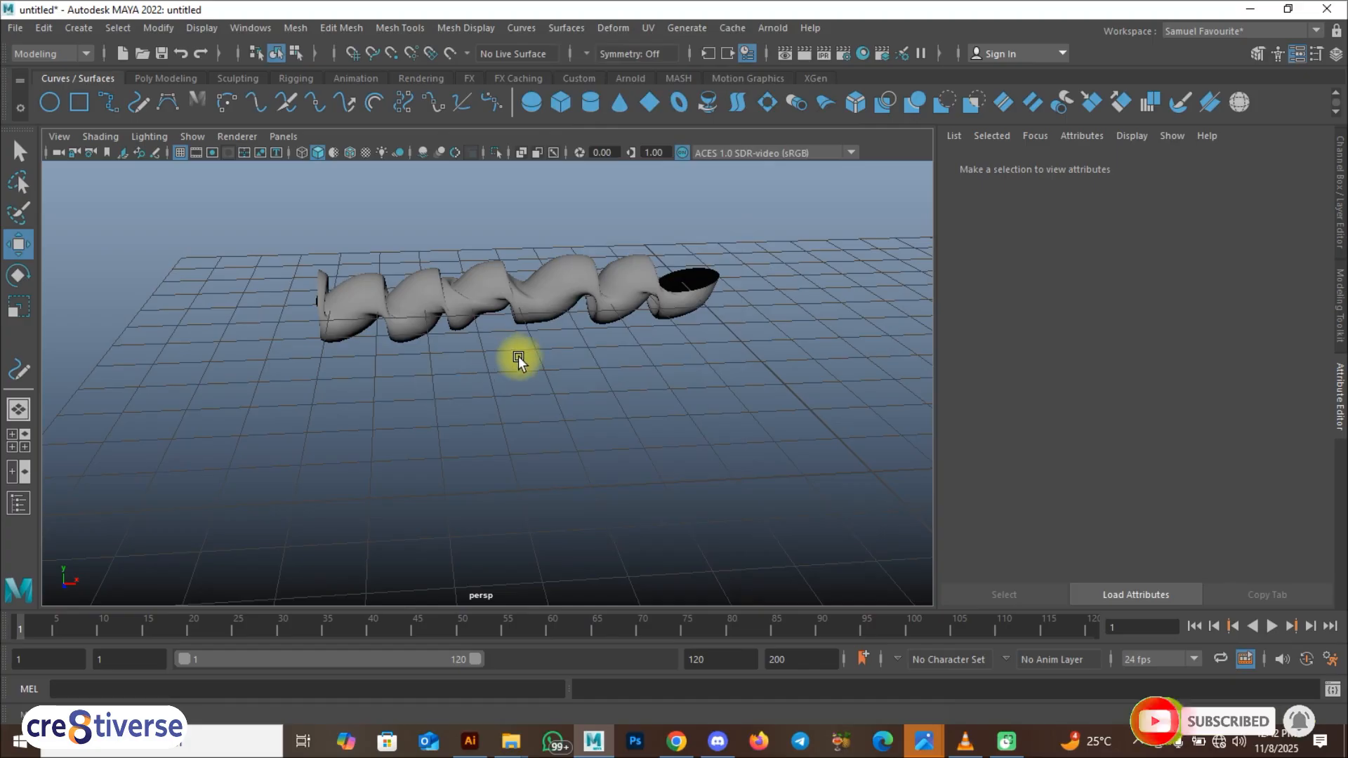